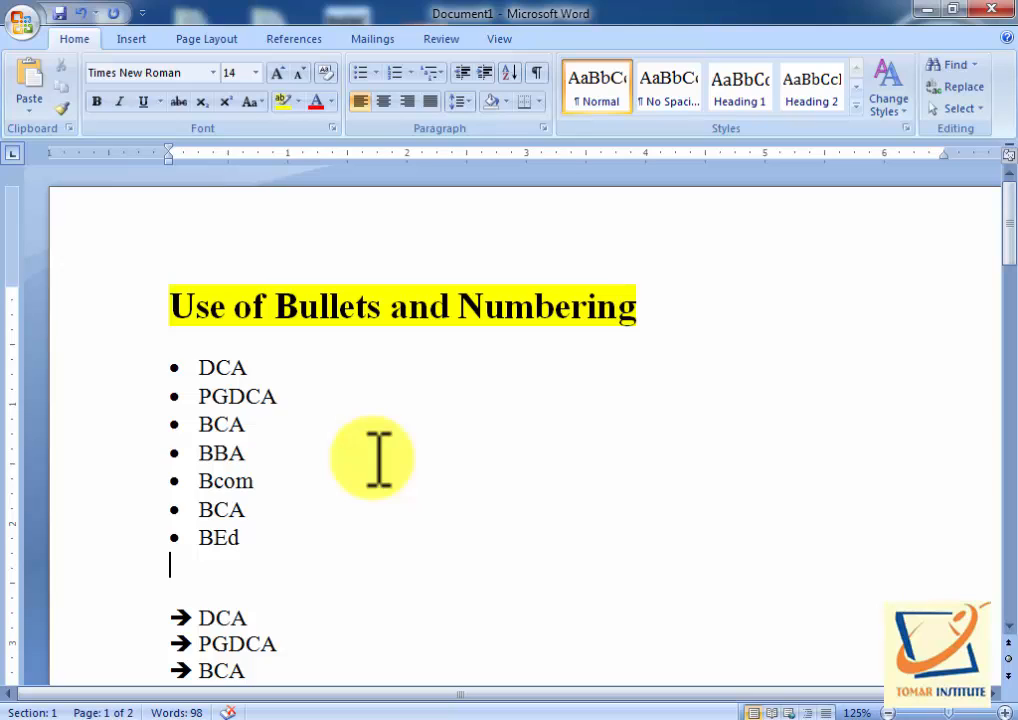
# - Look over the dot-bulleted and arrow-bulleted course lists under the Use of Bullets and Numbering heading
pyautogui.scroll(-1, 375, 456)
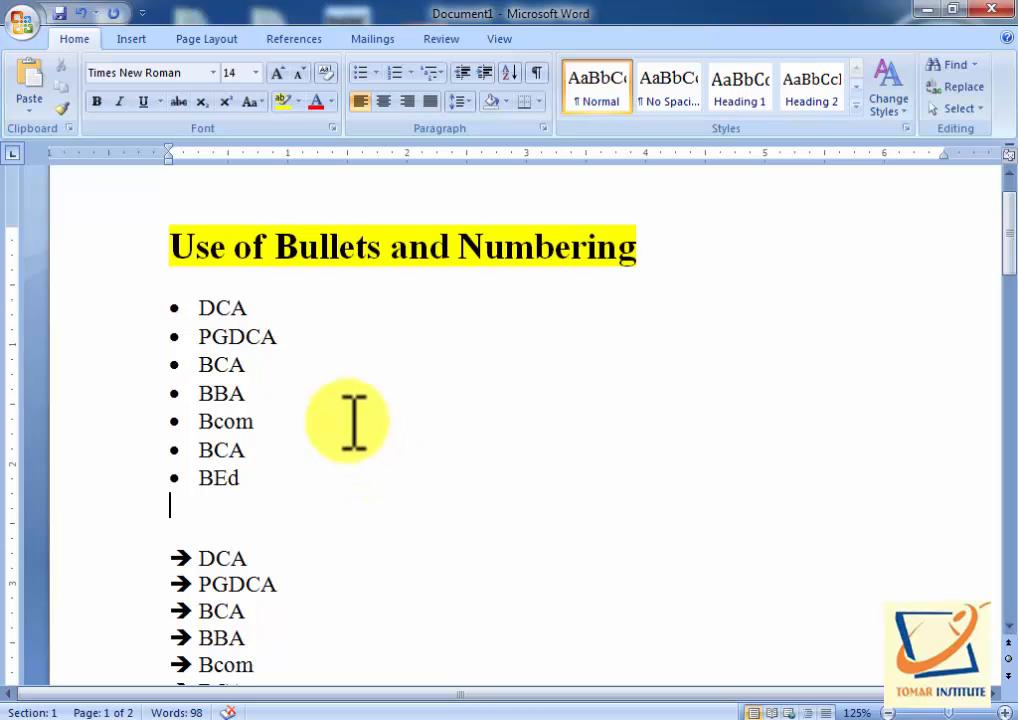
pyautogui.moveTo(199, 308); pyautogui.dragTo(273, 486)
pyautogui.click(273, 486)
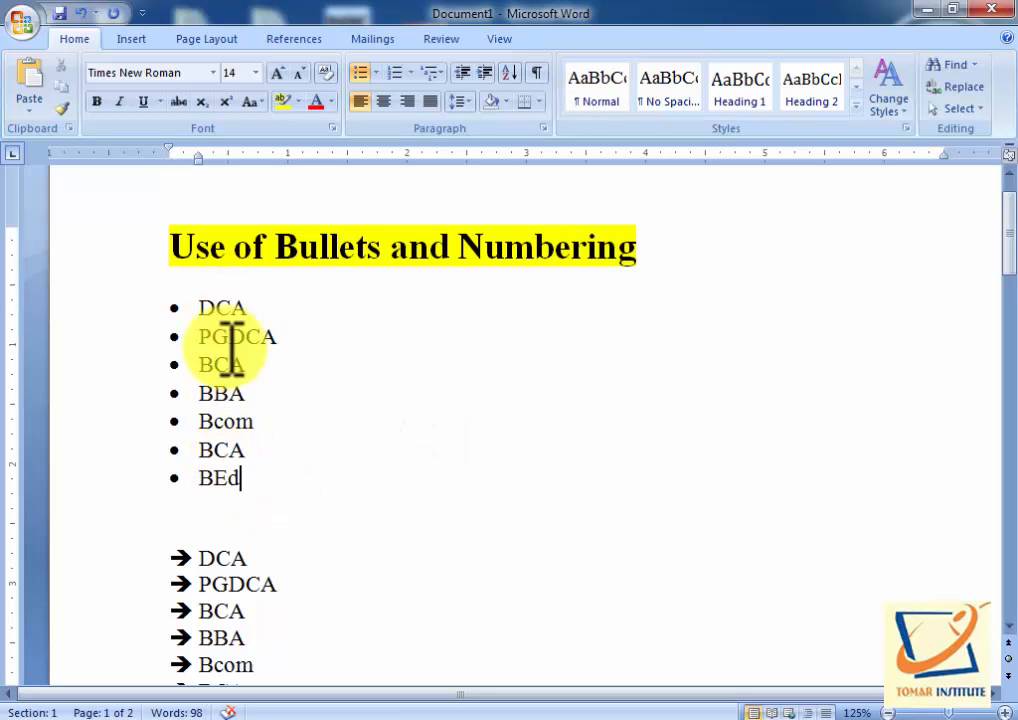
pyautogui.scroll(-3, 303, 522)
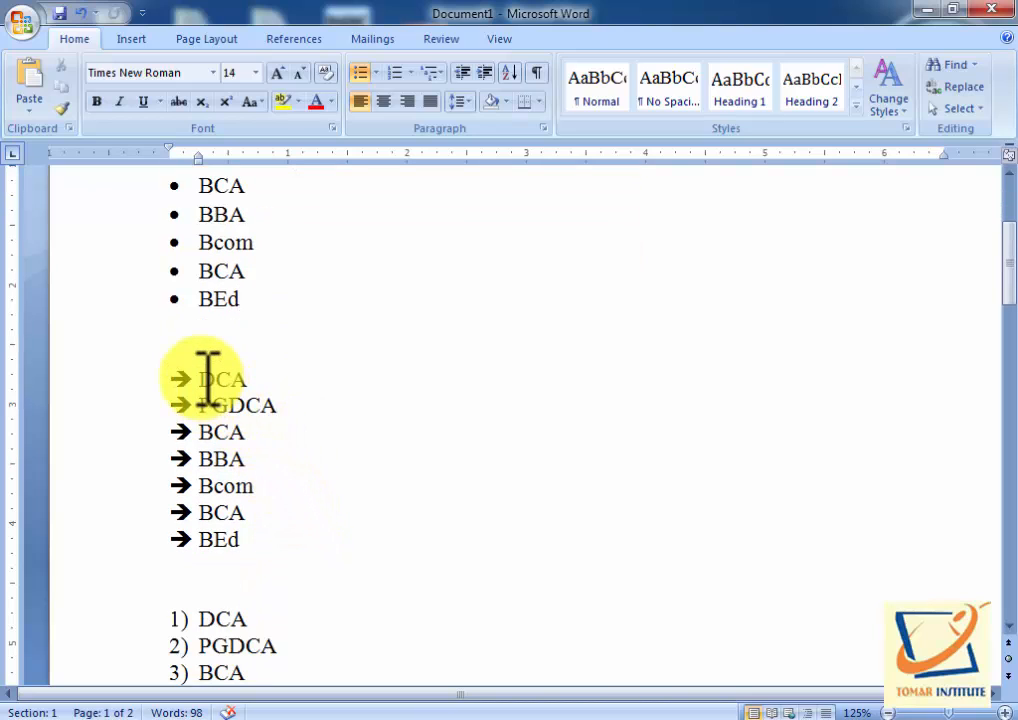
pyautogui.scroll(2, 291, 347)
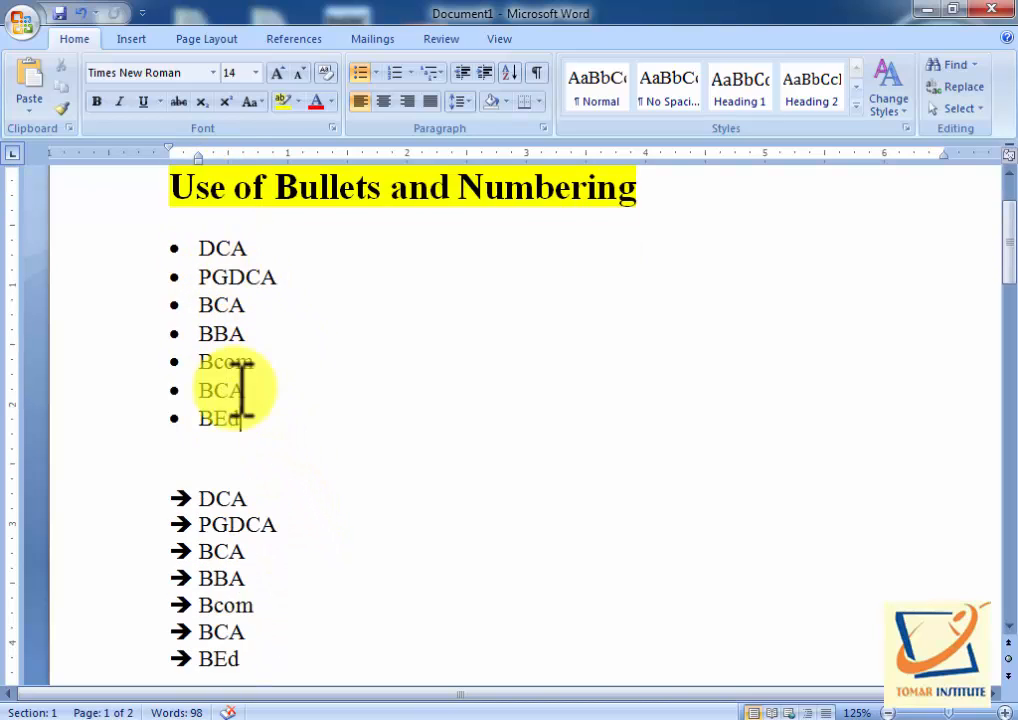
pyautogui.scroll(-3, 243, 390)
pyautogui.moveTo(203, 318); pyautogui.dragTo(245, 486)
pyautogui.scroll(4, 341, 520)
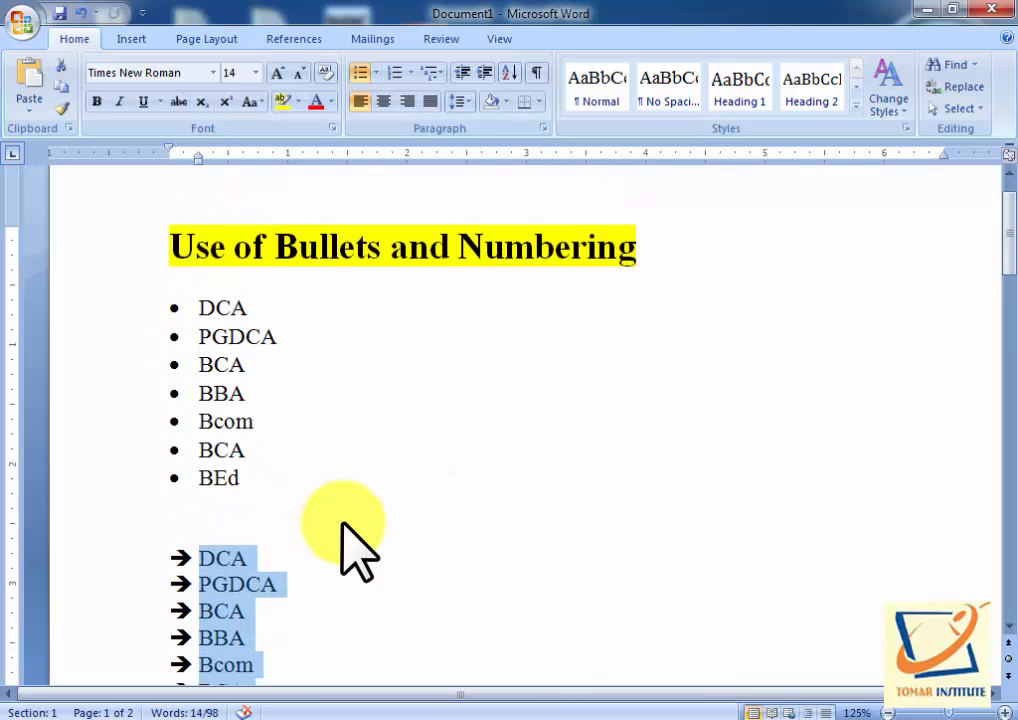
pyautogui.click(343, 515)
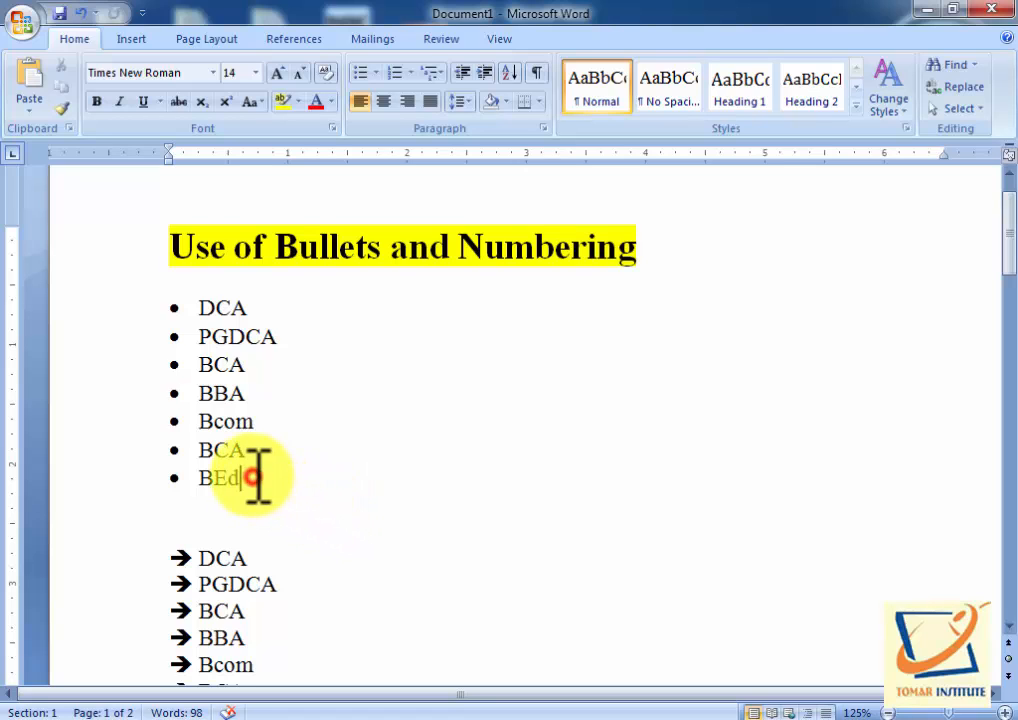
# - Change the bullets of the first course list, DCA to BEd, to the flag symbol from the bullet library
pyautogui.moveTo(255, 478); pyautogui.dragTo(198, 308)
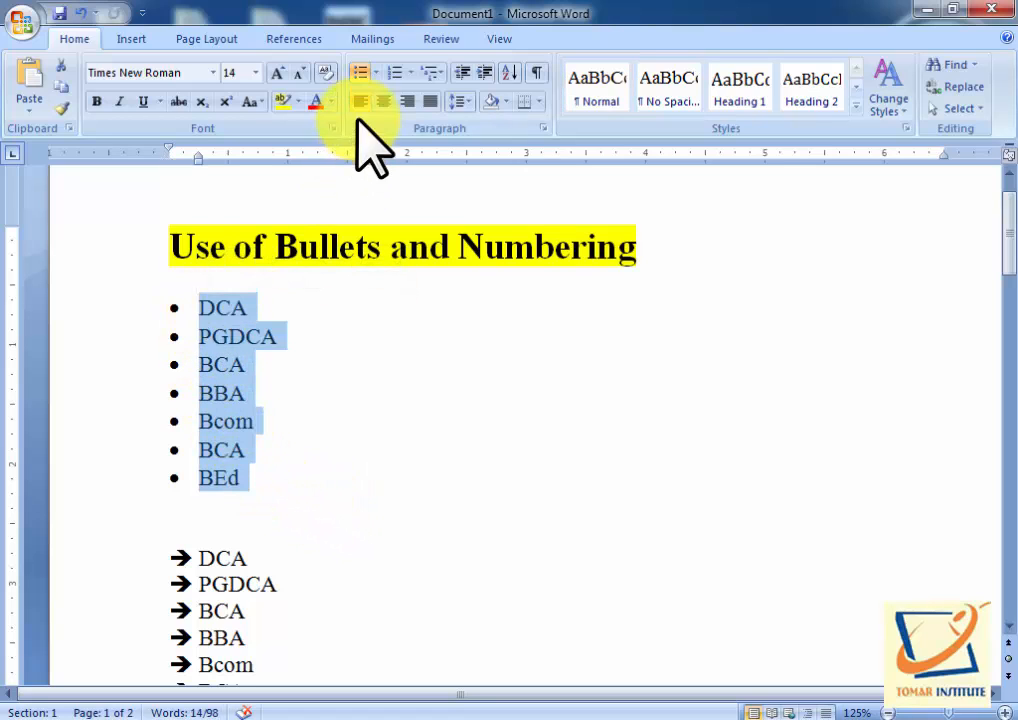
pyautogui.click(372, 71)
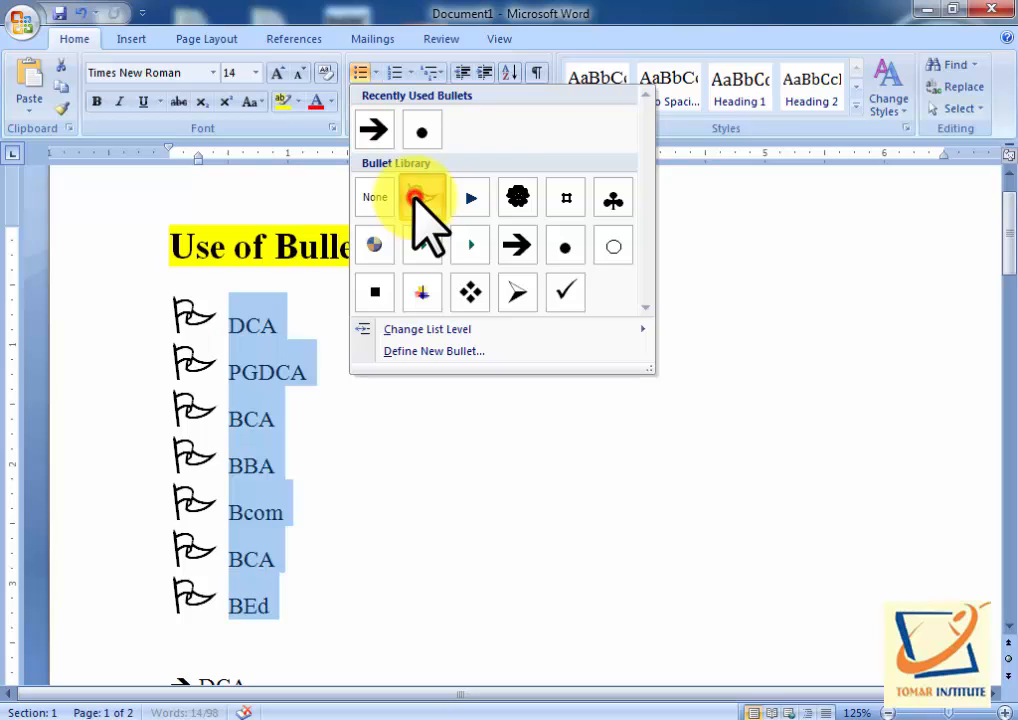
pyautogui.click(424, 205)
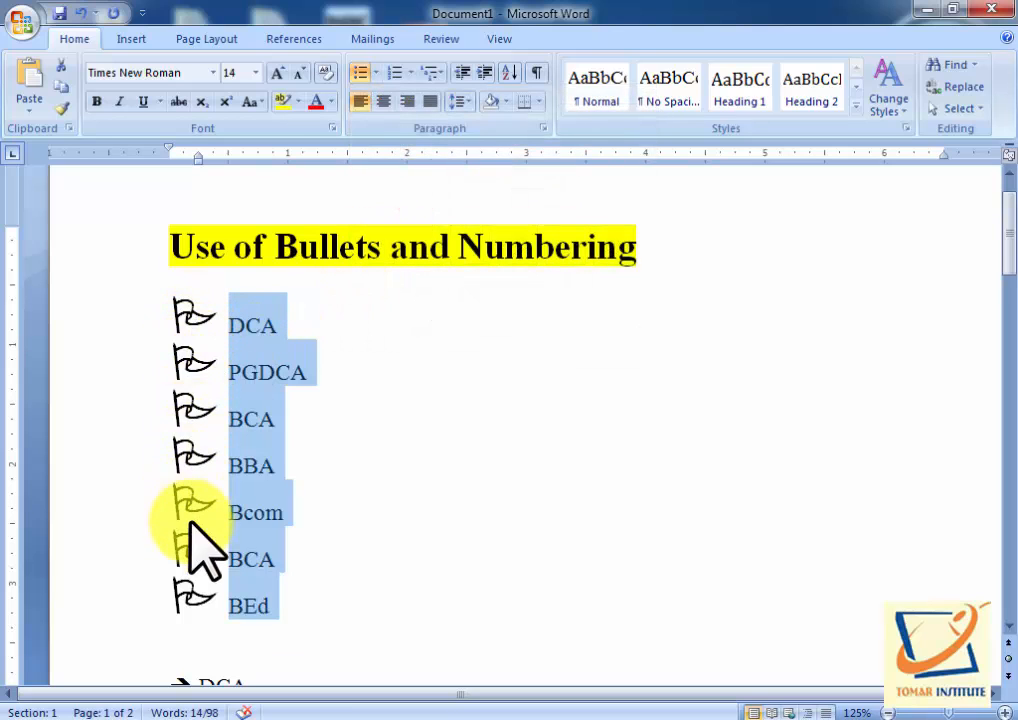
# - Remove the bullets from the first course list and apply the arrowhead bullet from the bullet library
pyautogui.click(375, 73)
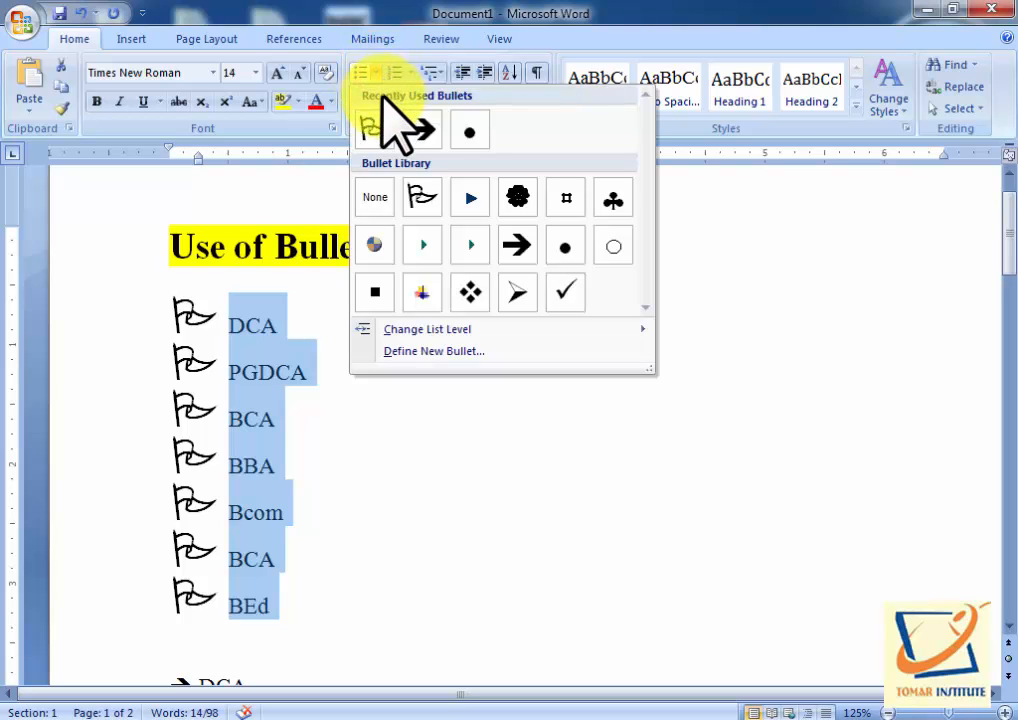
pyautogui.click(370, 199)
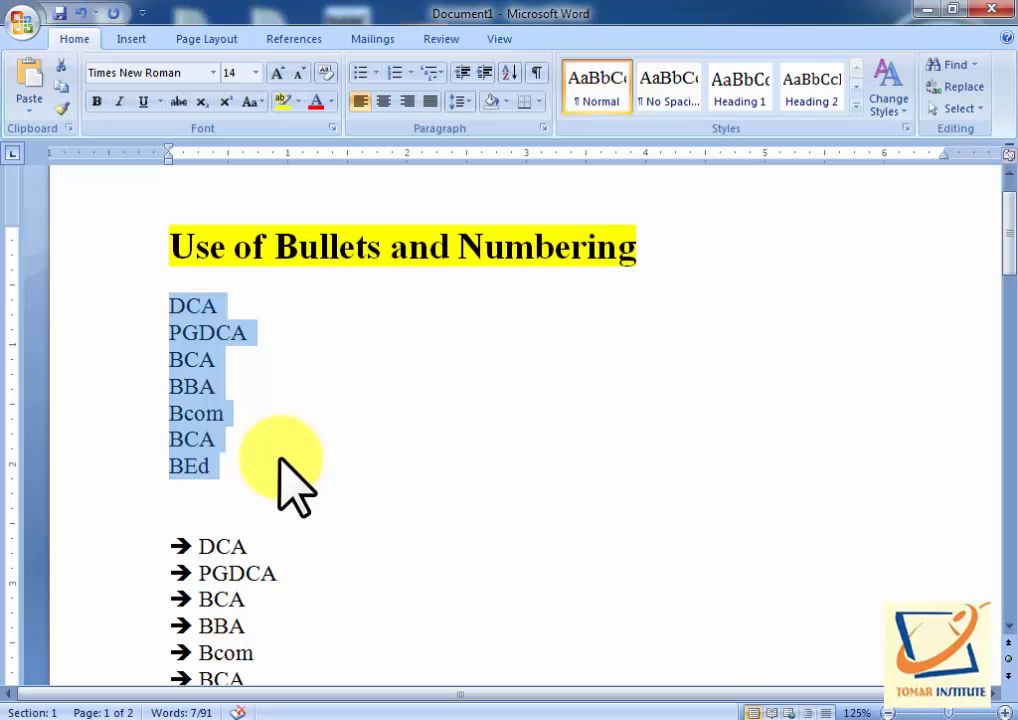
pyautogui.click(209, 464)
pyautogui.moveTo(216, 468); pyautogui.dragTo(189, 293)
pyautogui.click(374, 72)
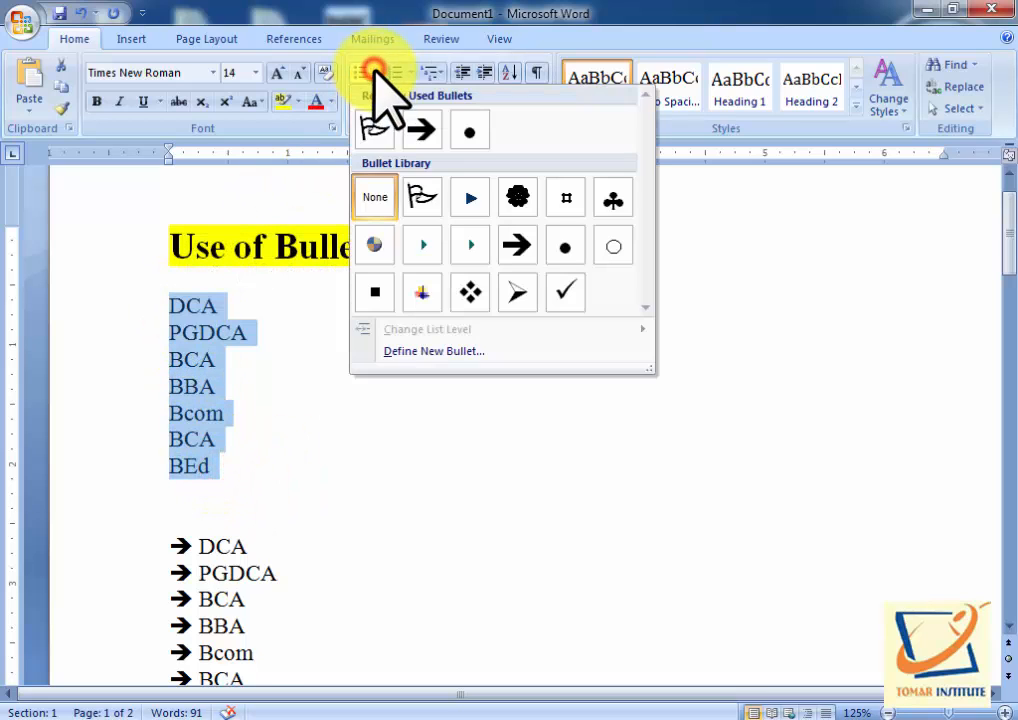
pyautogui.click(517, 292)
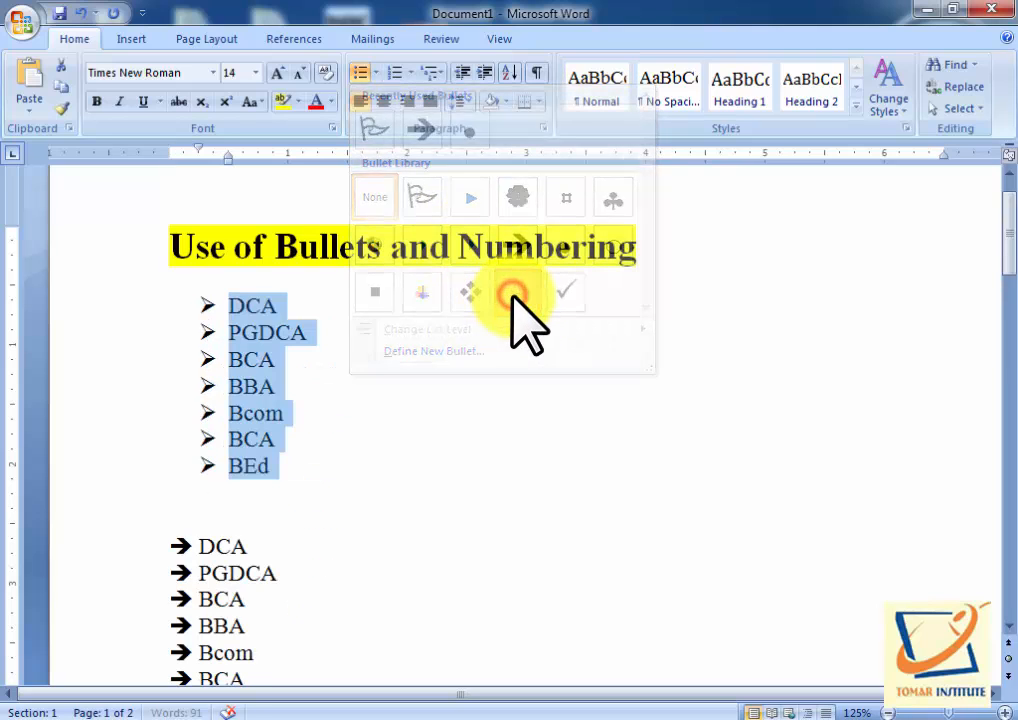
pyautogui.click(362, 485)
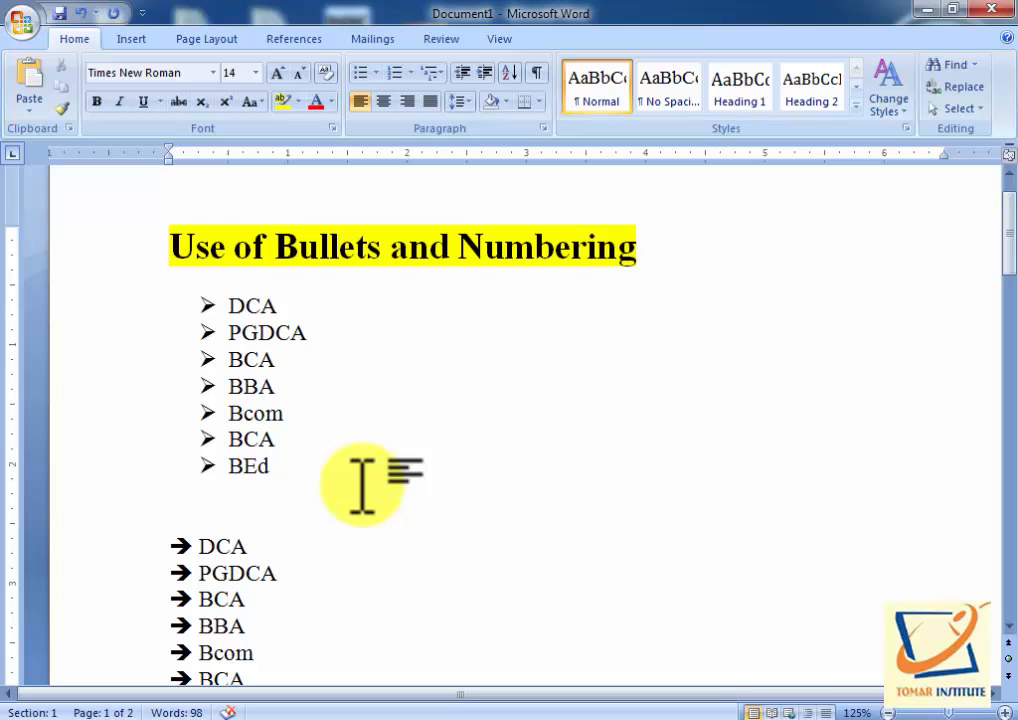
pyautogui.scroll(-3, 365, 486)
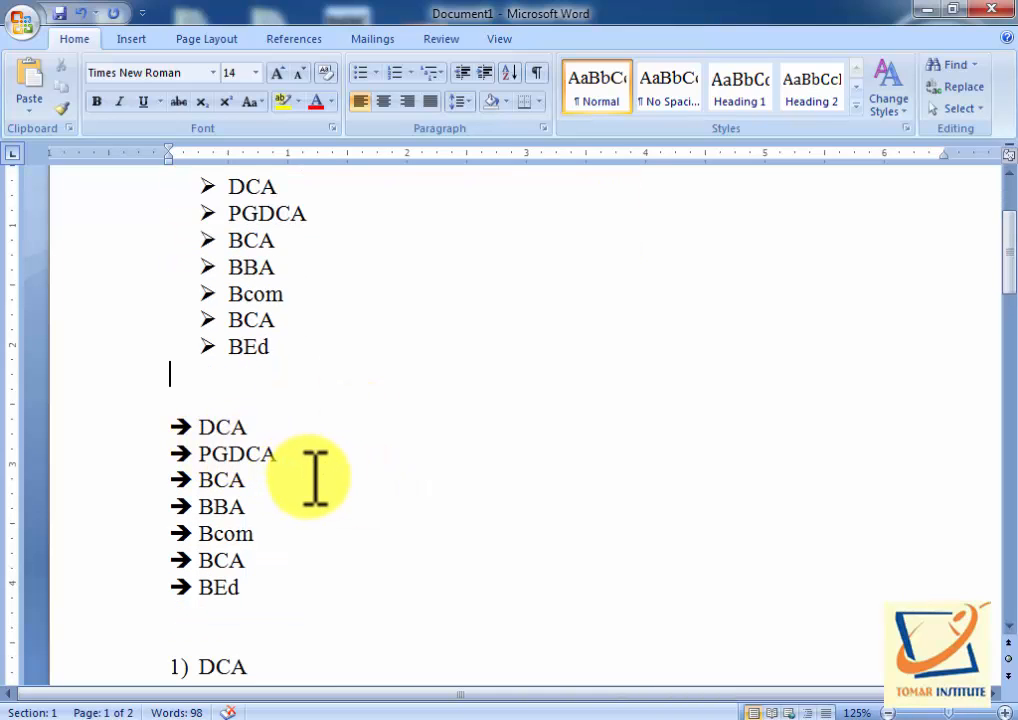
pyautogui.scroll(1, 311, 480)
pyautogui.scroll(-2, 316, 478)
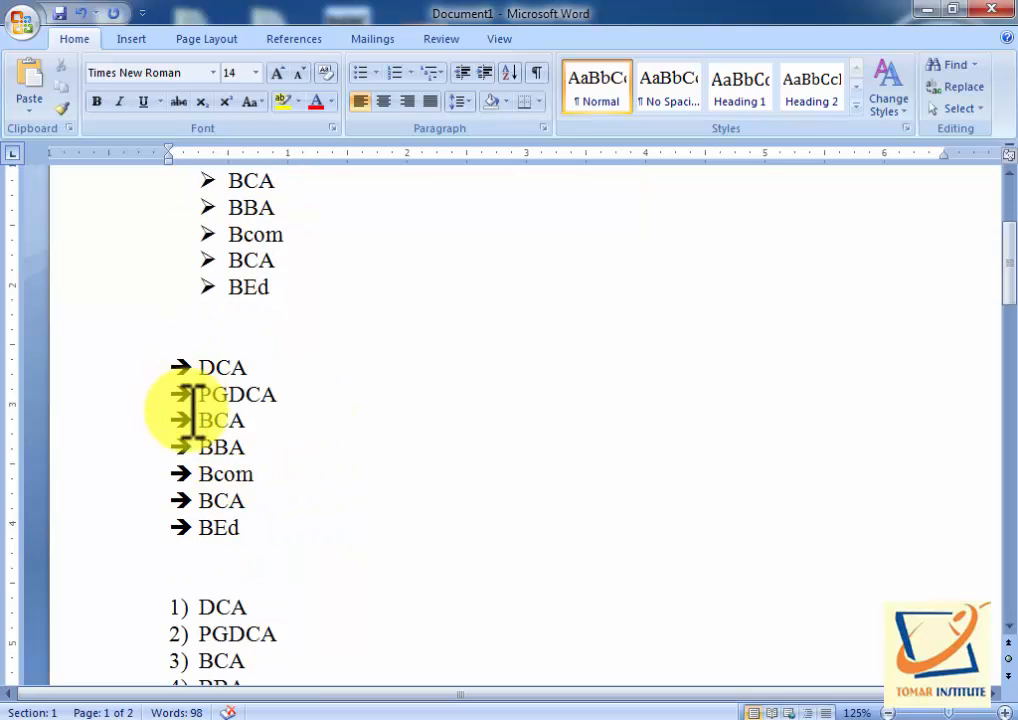
pyautogui.scroll(3, 257, 227)
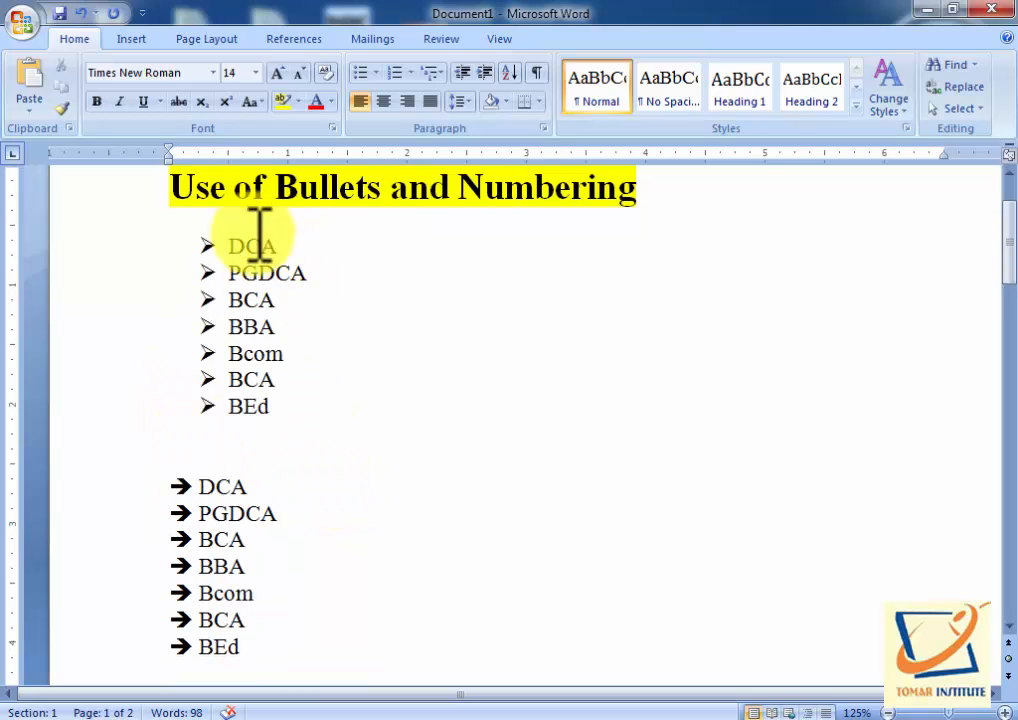
# - Define a new bullet for the second course list using the Wingdings boxed check mark, character code 254
pyautogui.scroll(-2, 252, 428)
pyautogui.scroll(-1, 255, 430)
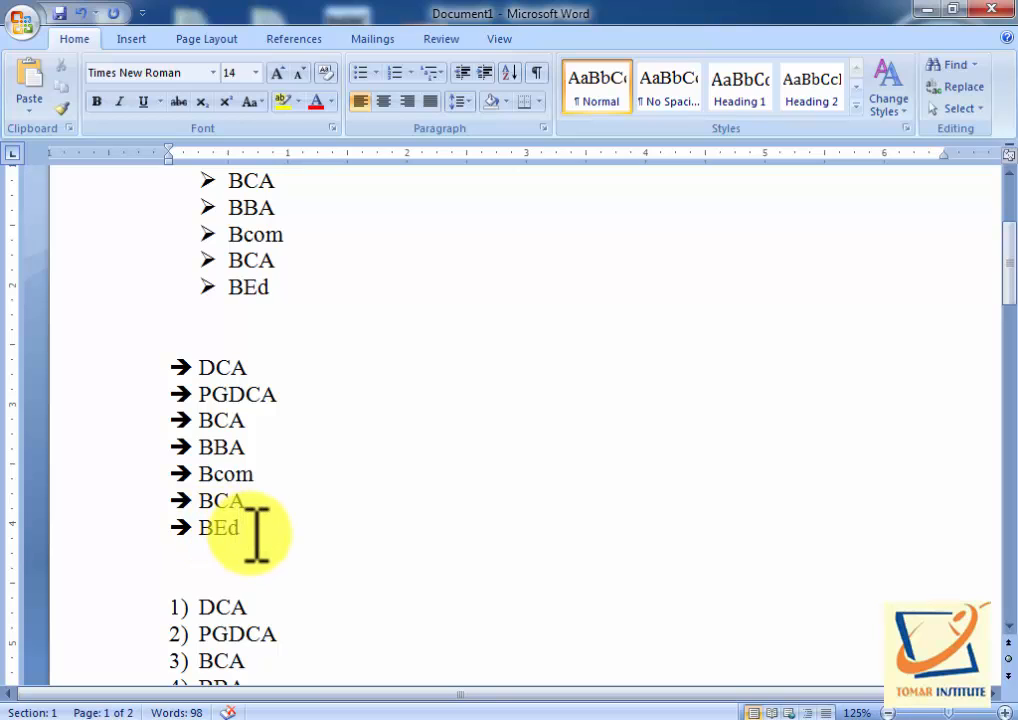
pyautogui.moveTo(257, 529); pyautogui.dragTo(205, 357)
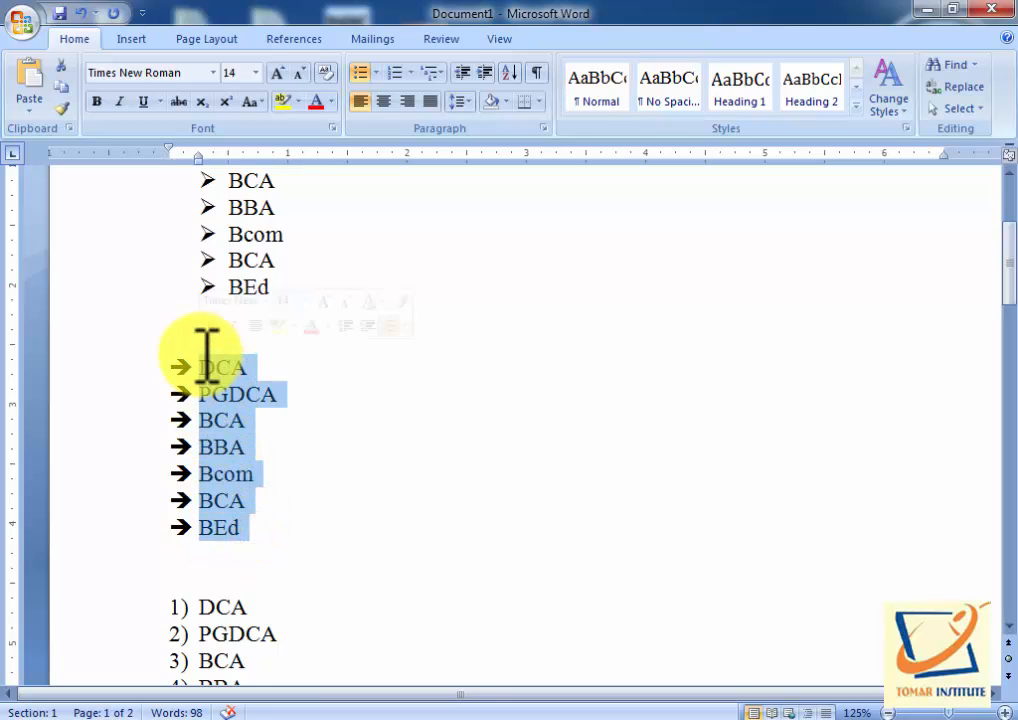
pyautogui.click(377, 73)
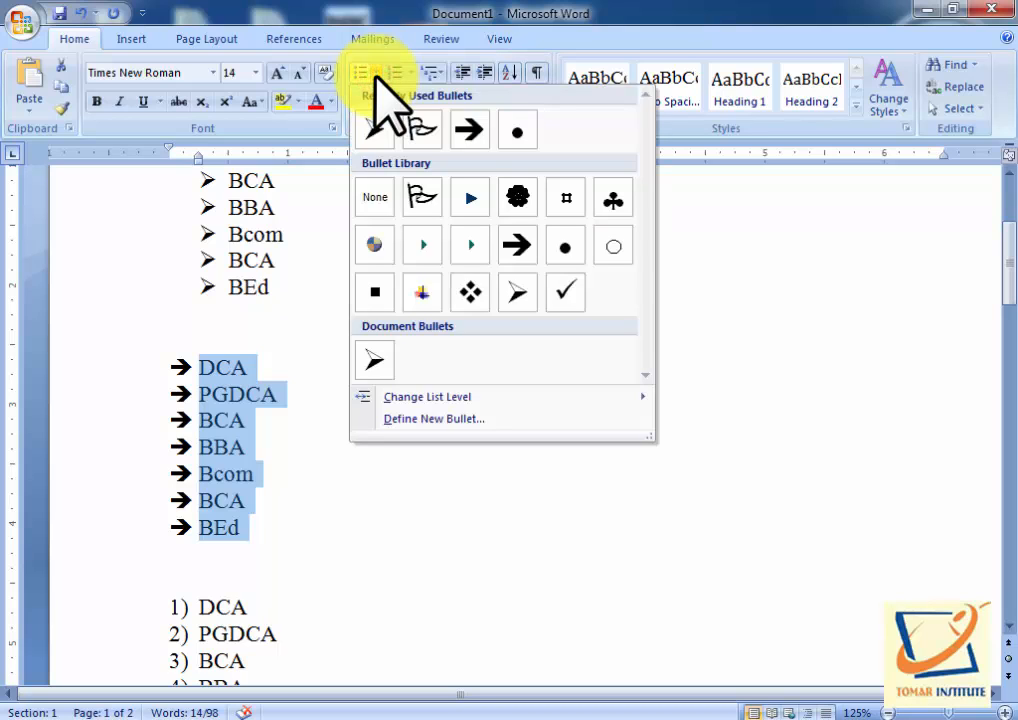
pyautogui.click(405, 418)
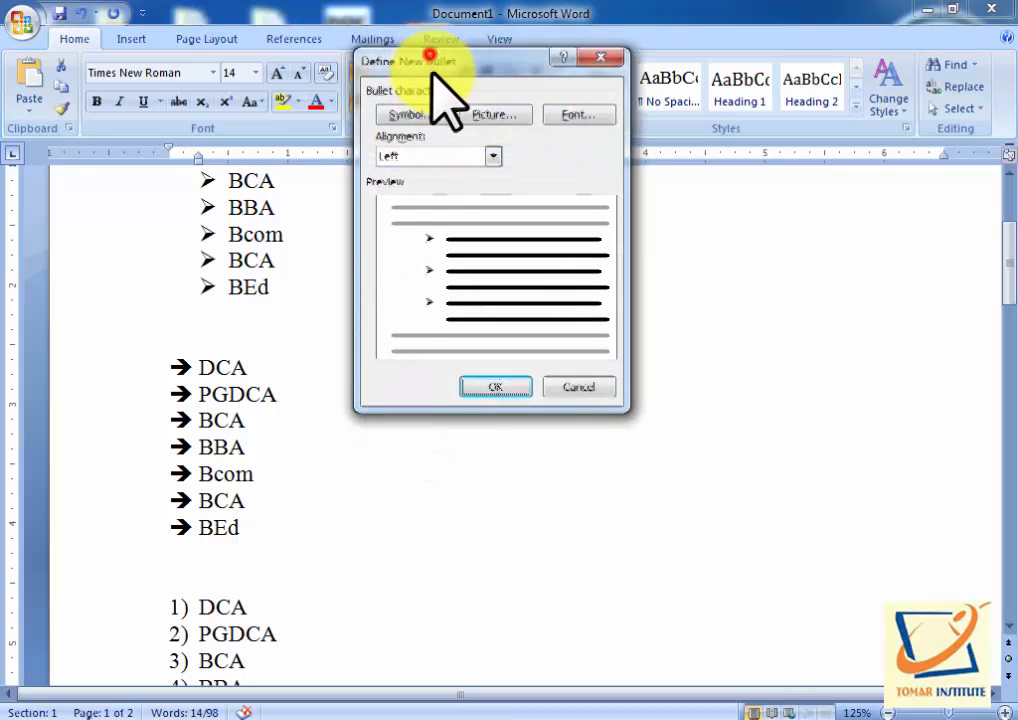
pyautogui.moveTo(430, 56); pyautogui.dragTo(459, 235)
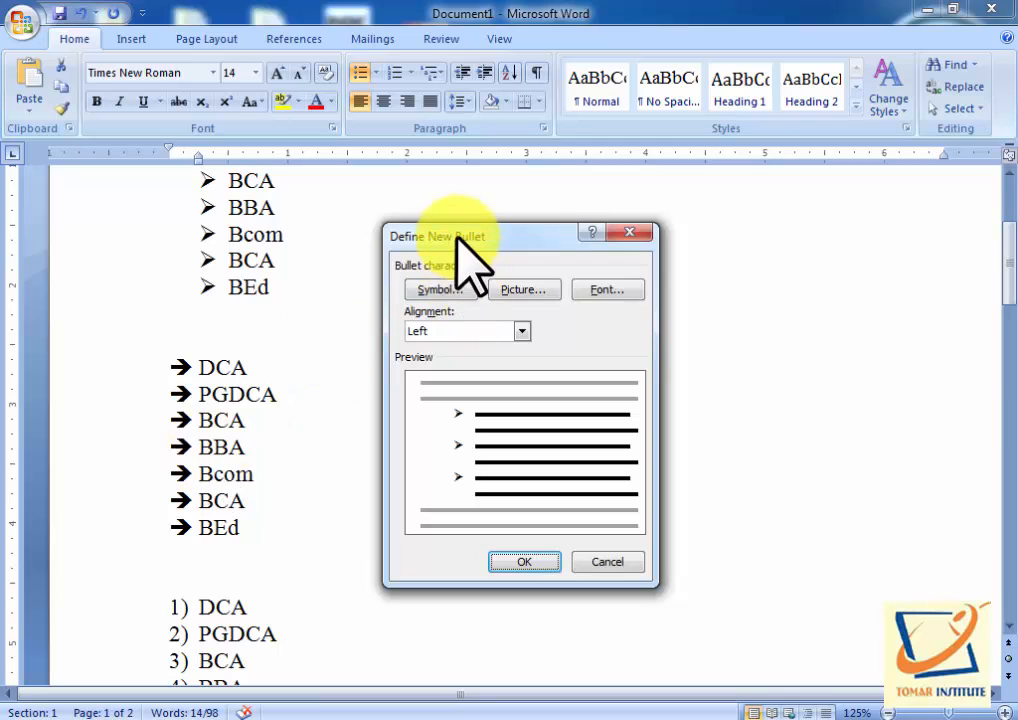
pyautogui.moveTo(456, 234); pyautogui.dragTo(403, 200)
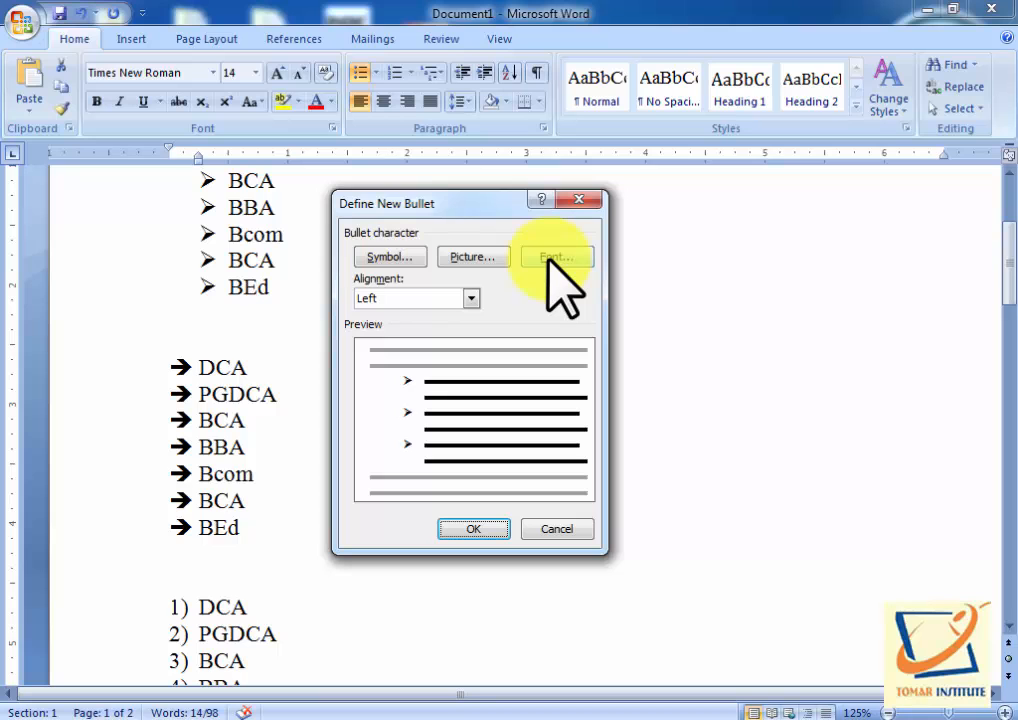
pyautogui.click(398, 256)
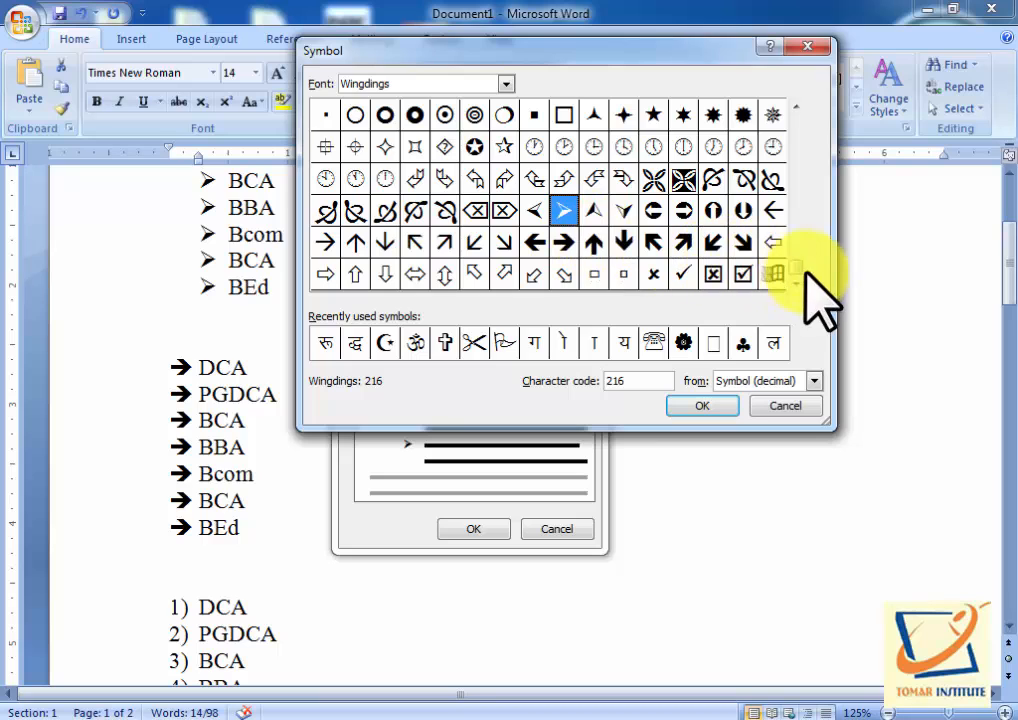
pyautogui.click(745, 279)
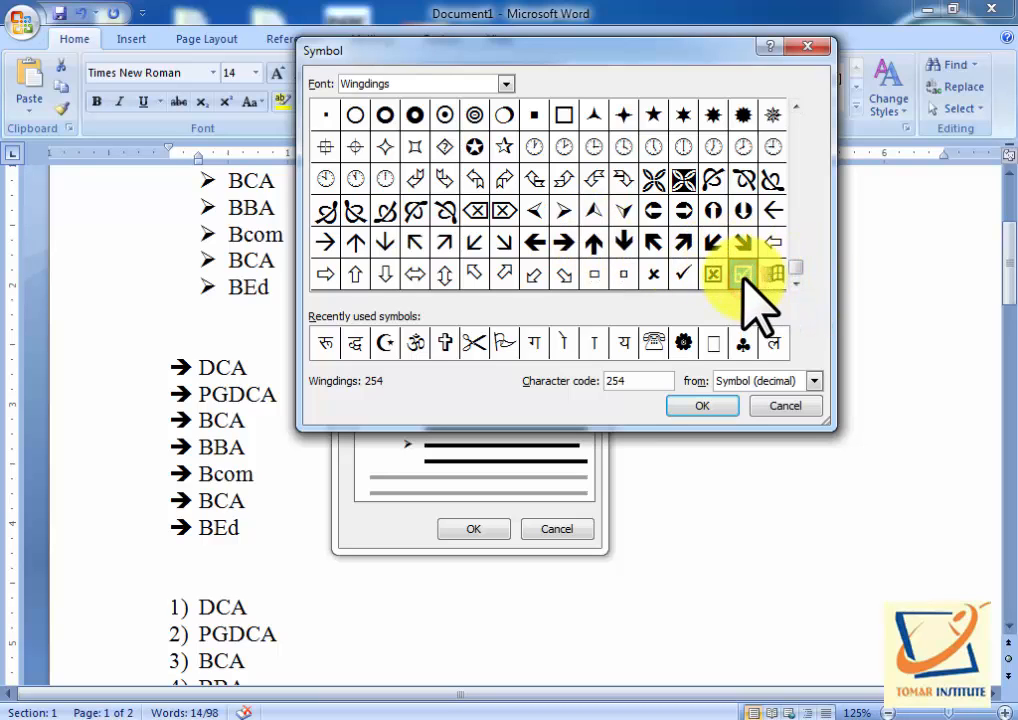
pyautogui.click(704, 405)
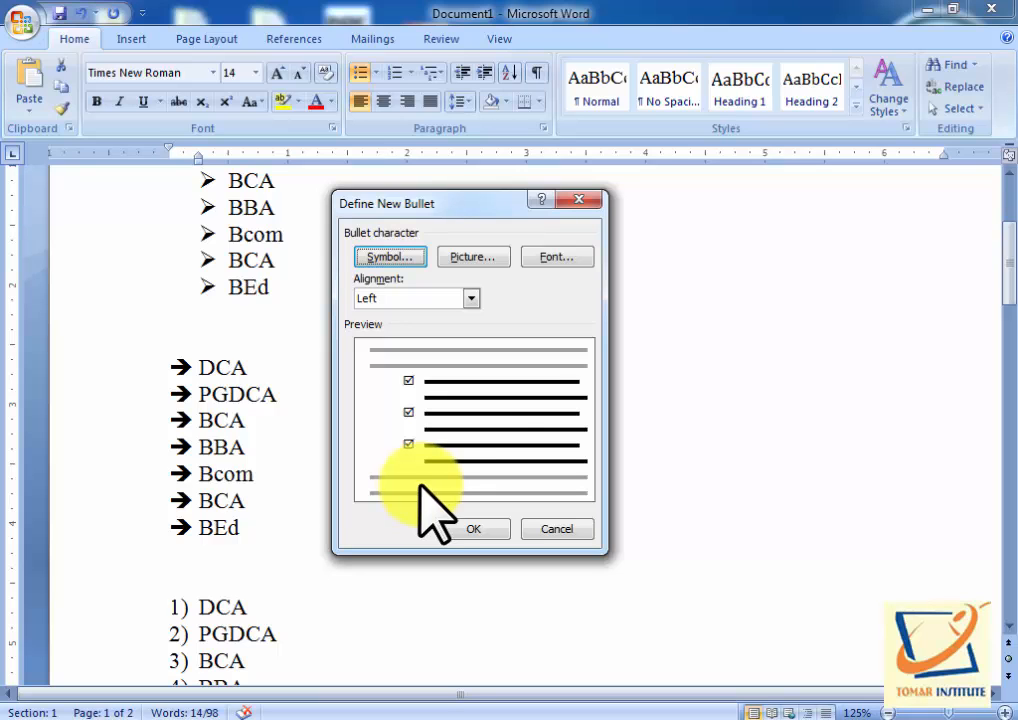
# - Format the new check-mark bullet as bold, size 16 and red, and apply it to the second course list
pyautogui.click(556, 258)
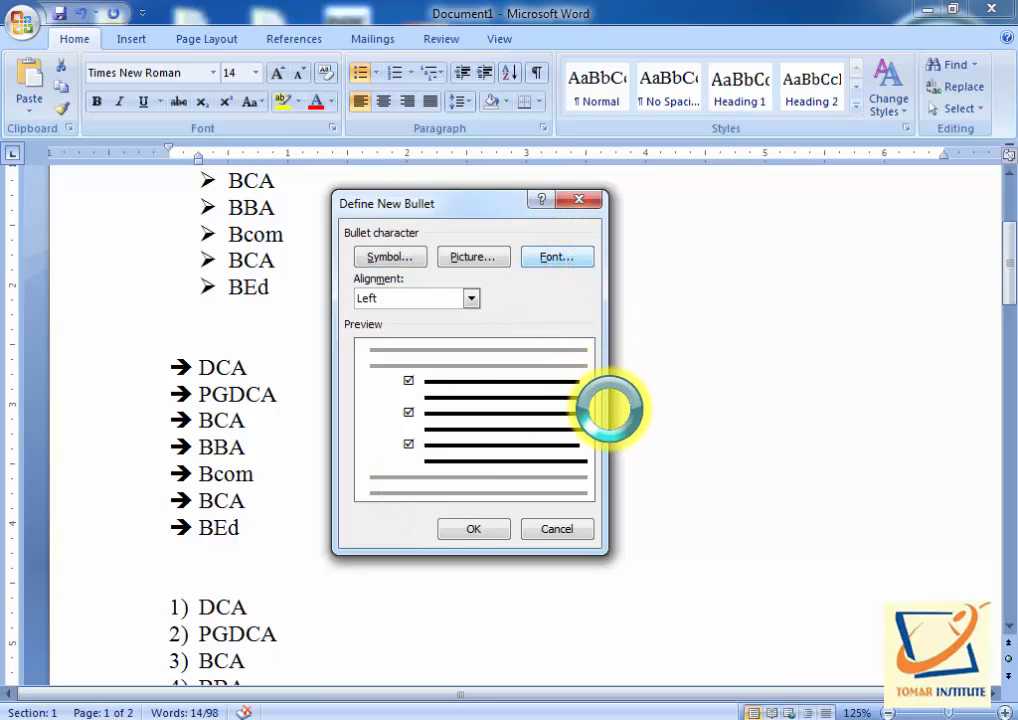
pyautogui.click(562, 228)
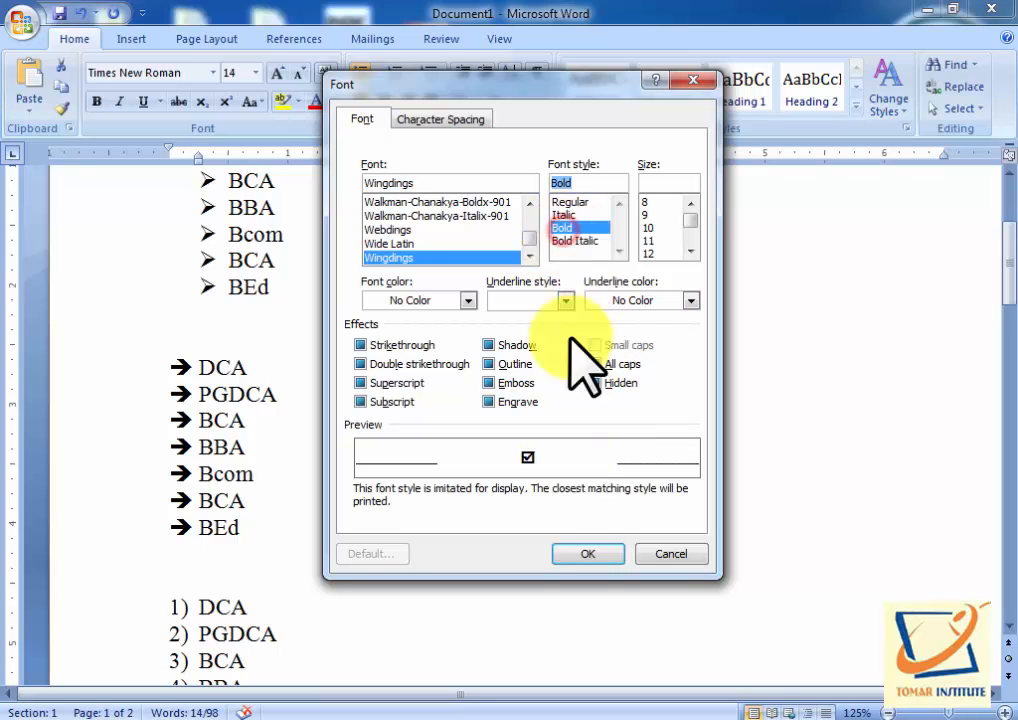
pyautogui.click(647, 253)
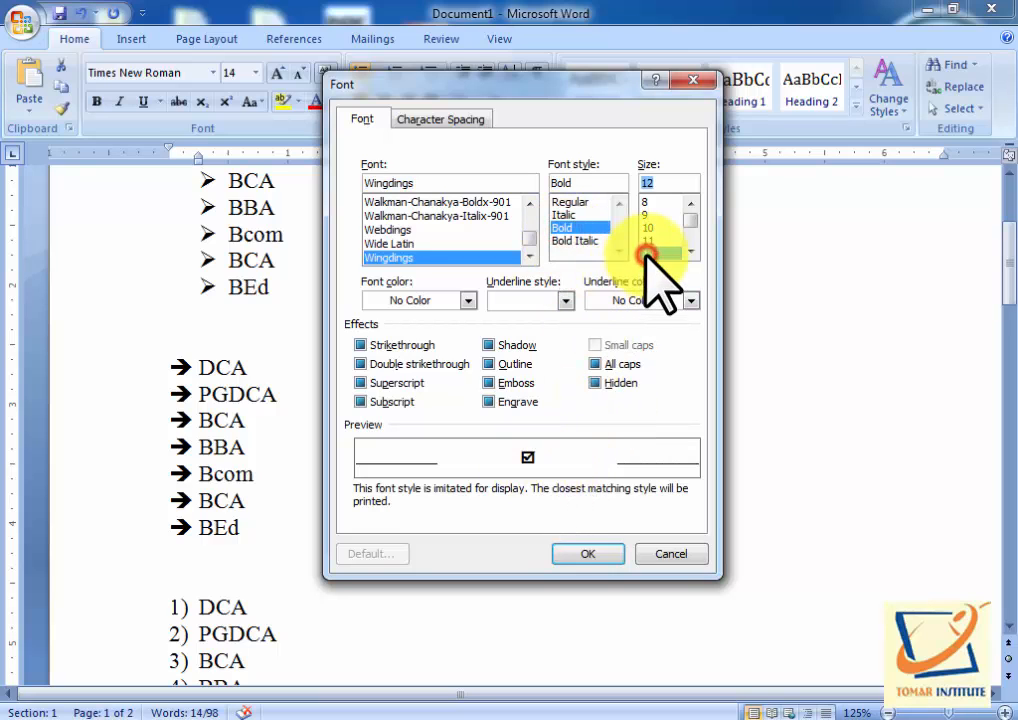
pyautogui.scroll(-2, 680, 250)
pyautogui.click(655, 252)
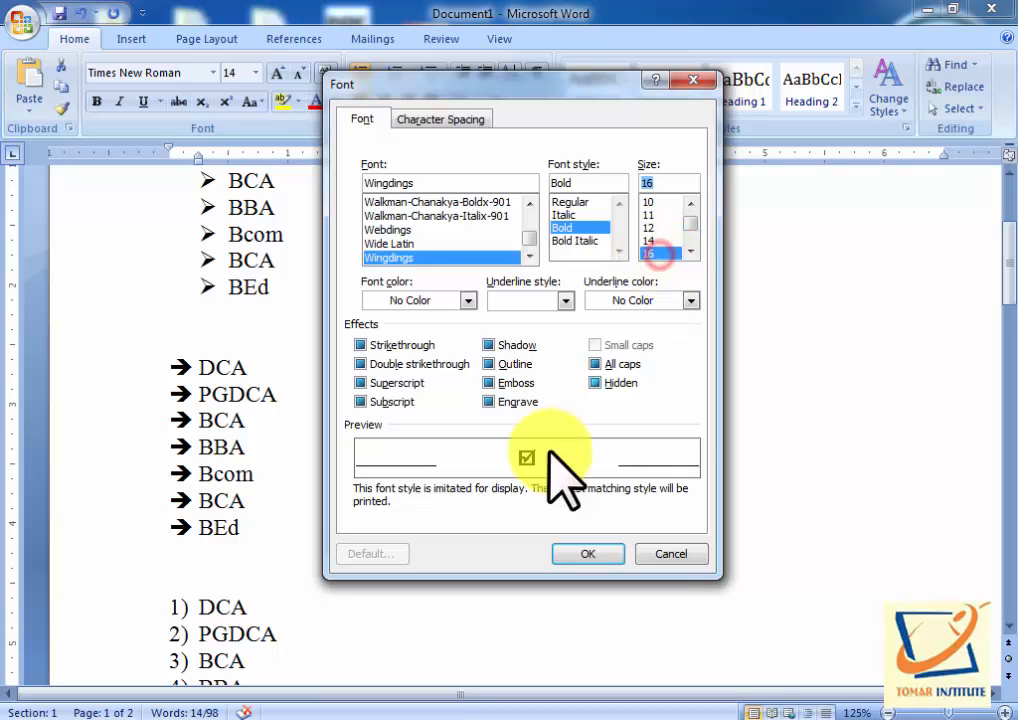
pyautogui.click(467, 300)
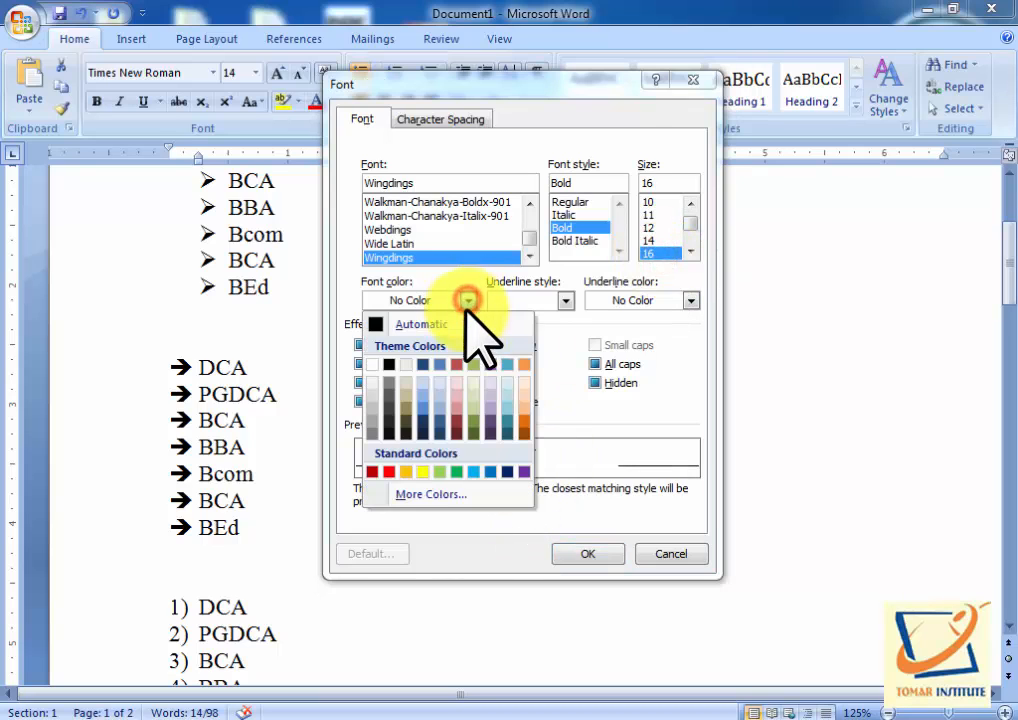
pyautogui.click(389, 471)
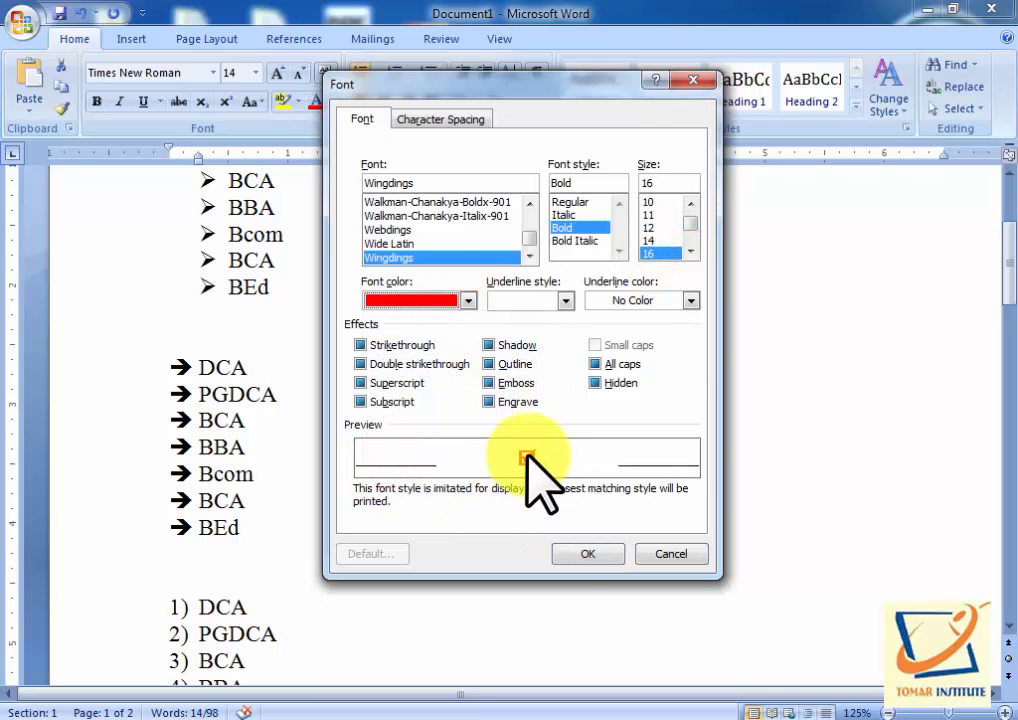
pyautogui.click(582, 550)
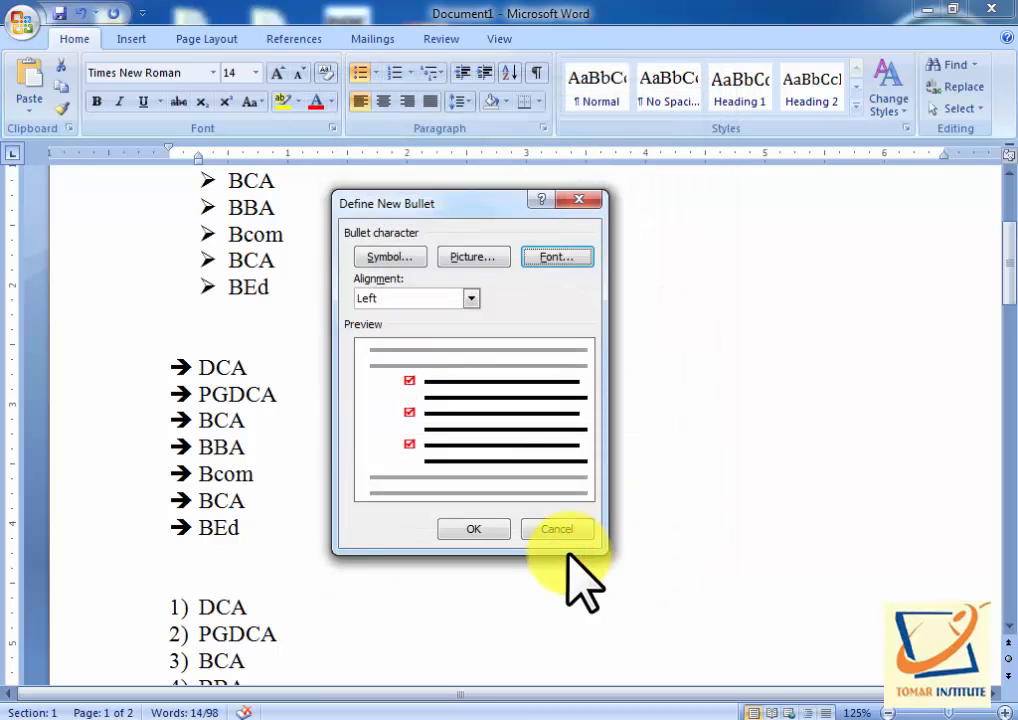
pyautogui.click(474, 528)
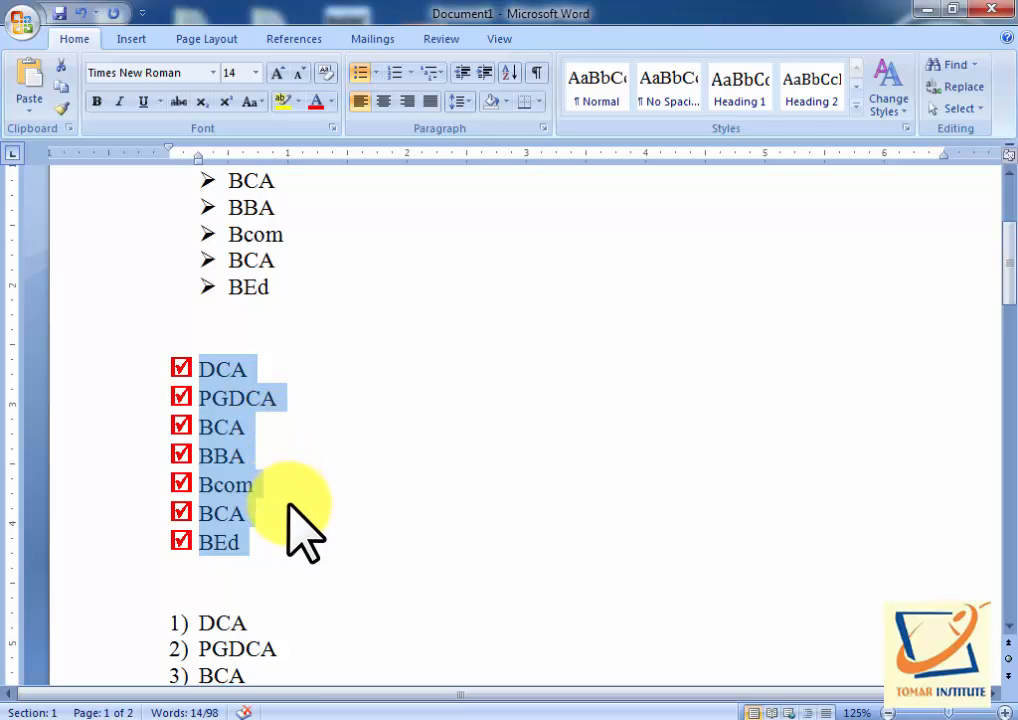
# - Define a new picture bullet using the brown round cross picture and apply it to the second course list
pyautogui.click(375, 72)
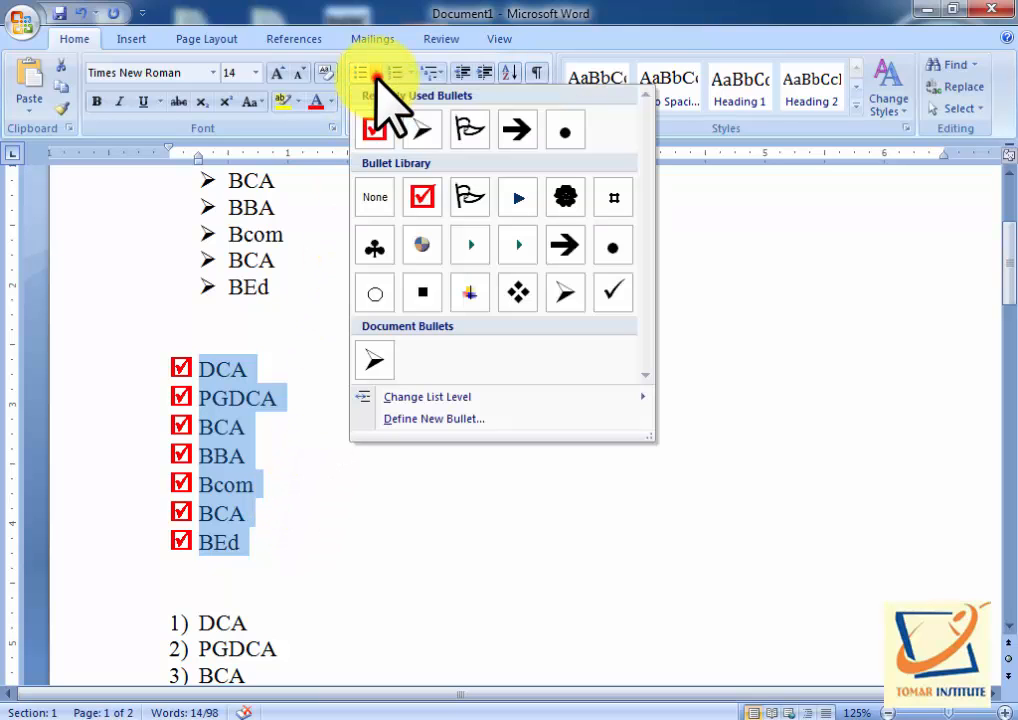
pyautogui.click(416, 419)
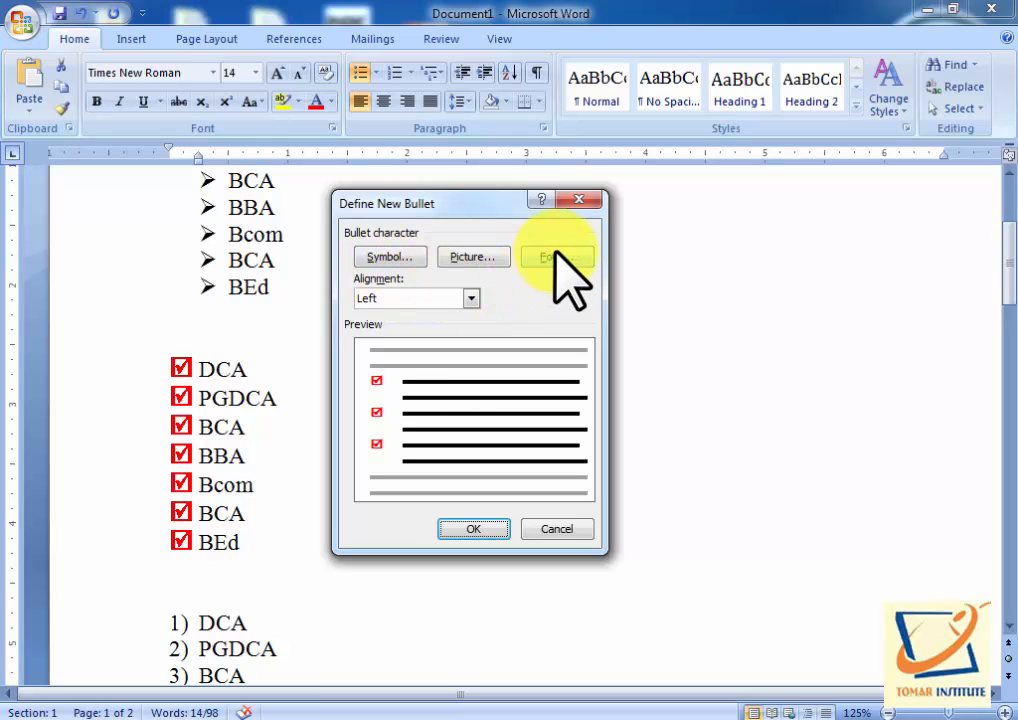
pyautogui.click(486, 257)
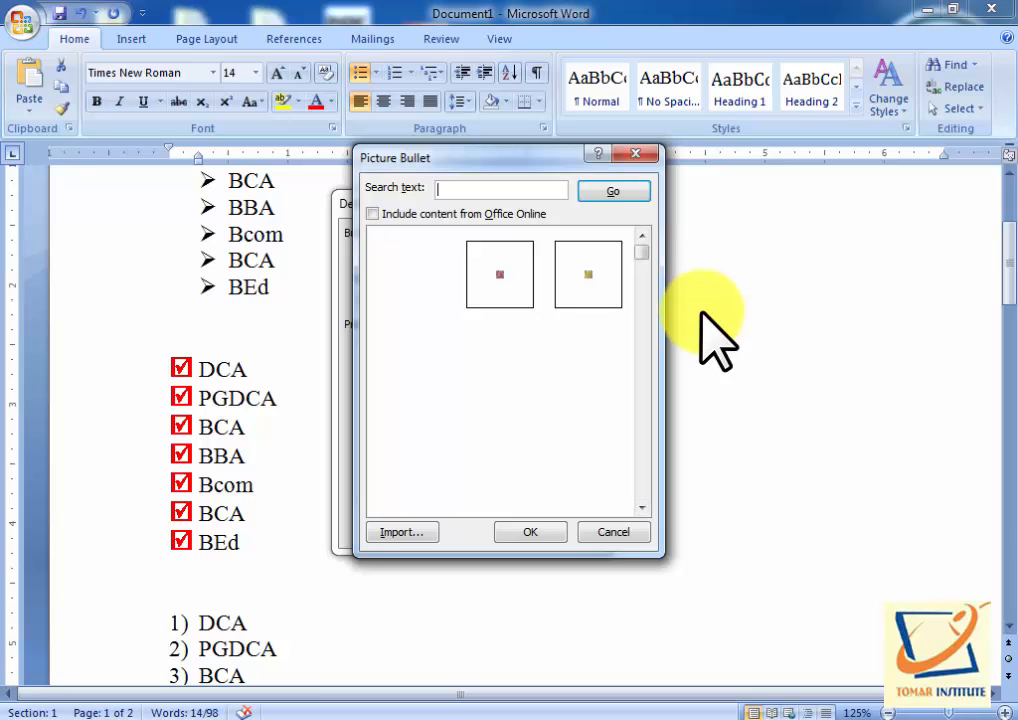
pyautogui.moveTo(643, 254); pyautogui.dragTo(643, 330)
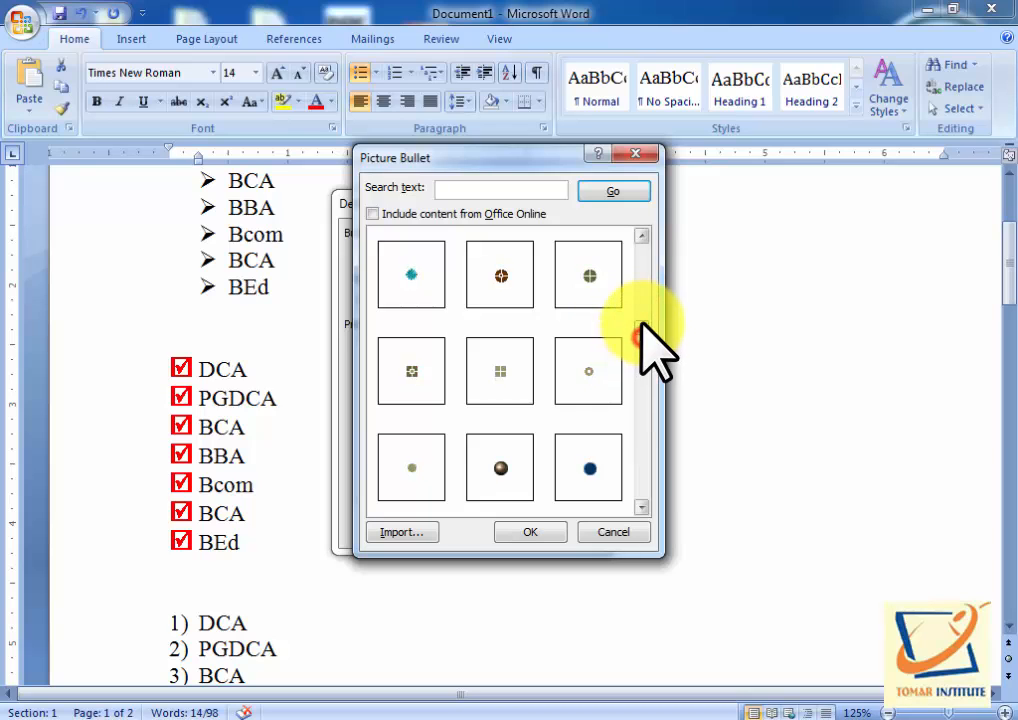
pyautogui.click(509, 290)
pyautogui.click(520, 530)
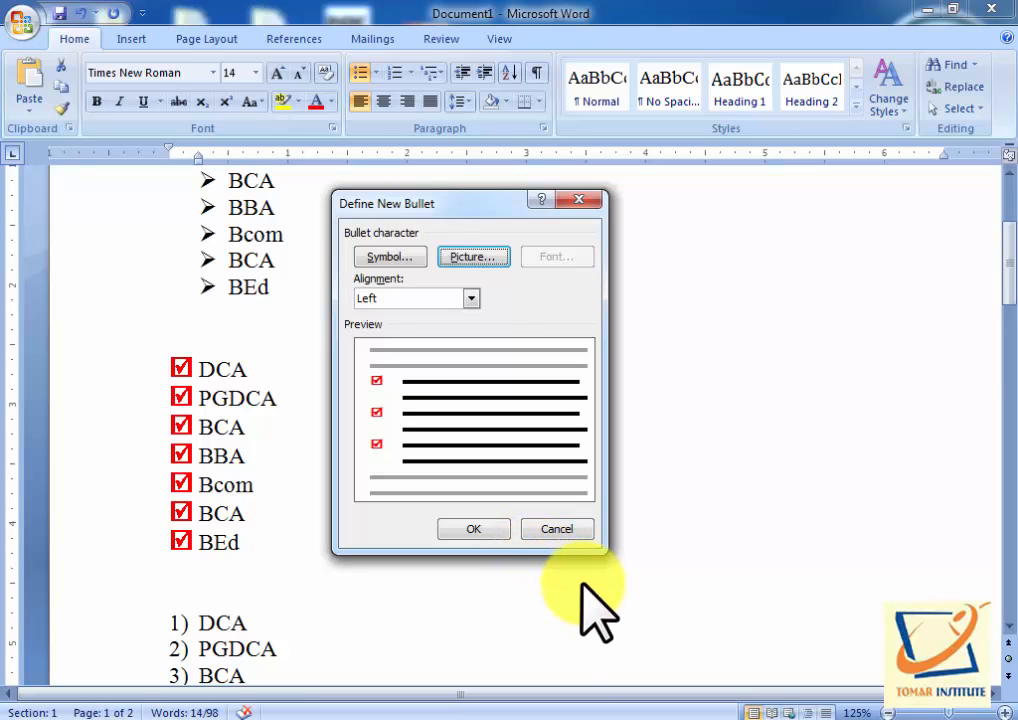
pyautogui.click(491, 529)
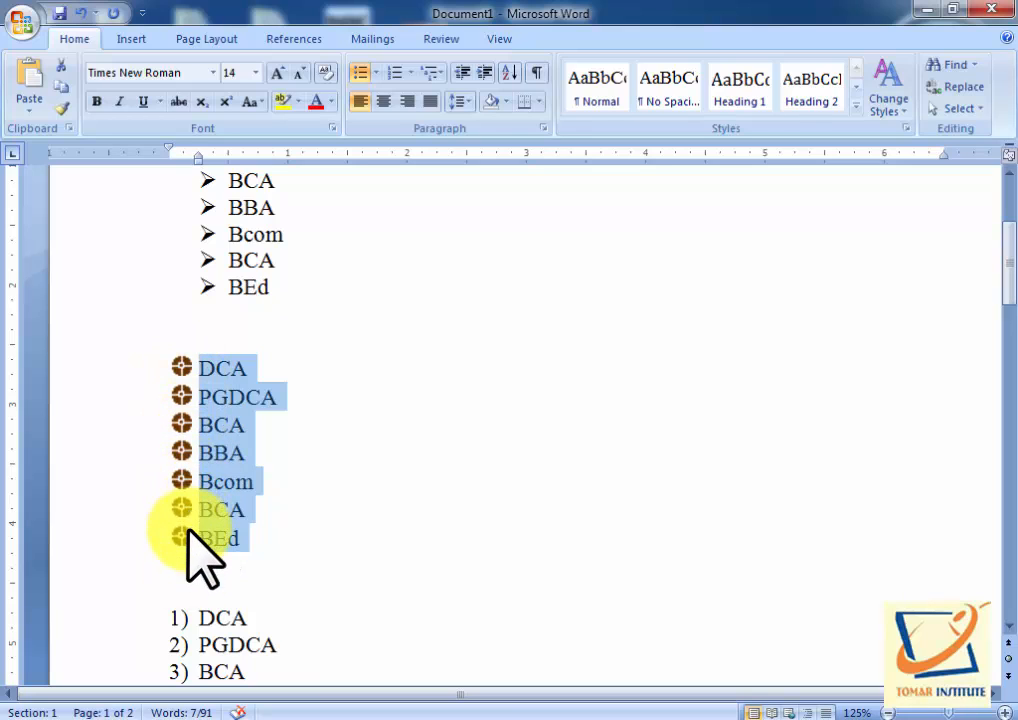
# - Set the alignment of the second course list's picture bullets to Centered
pyautogui.click(376, 72)
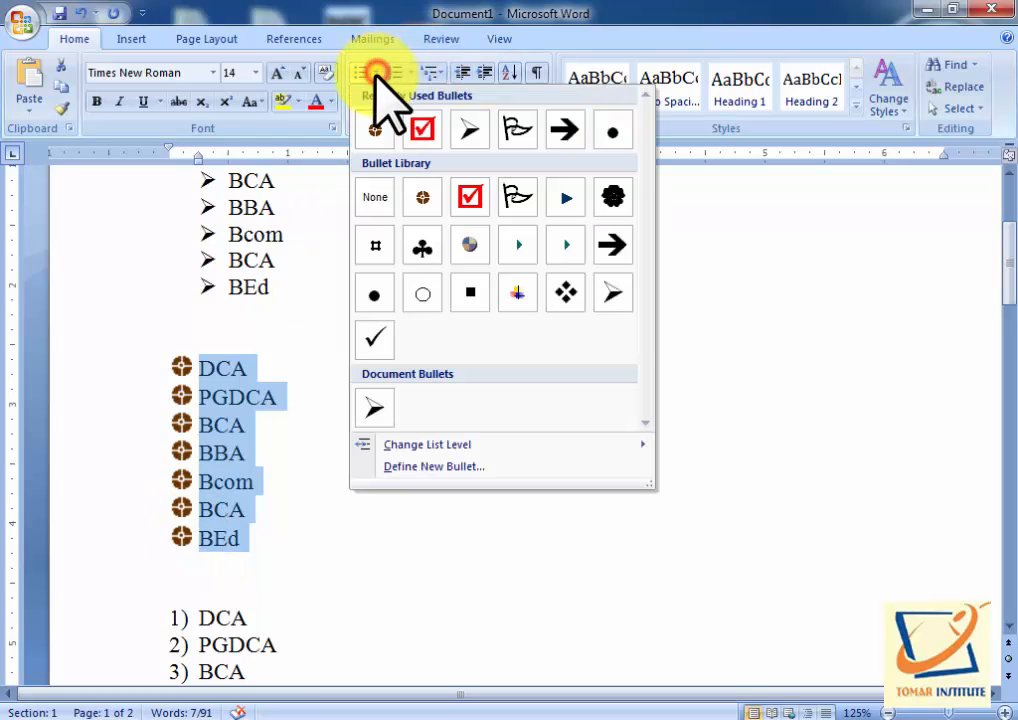
pyautogui.click(432, 466)
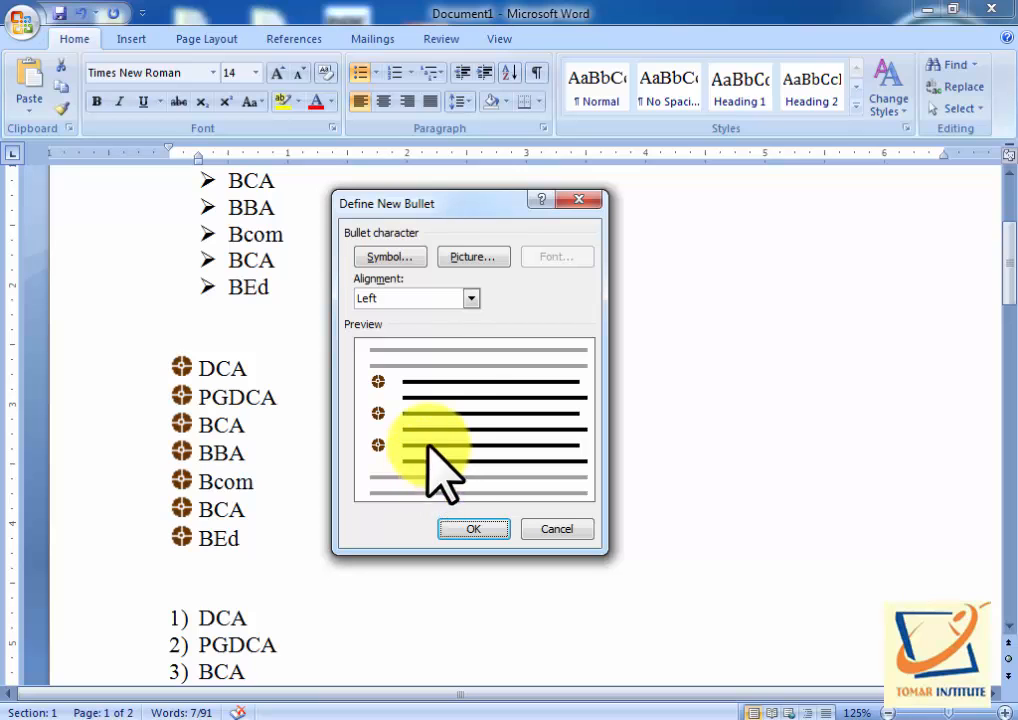
pyautogui.click(470, 298)
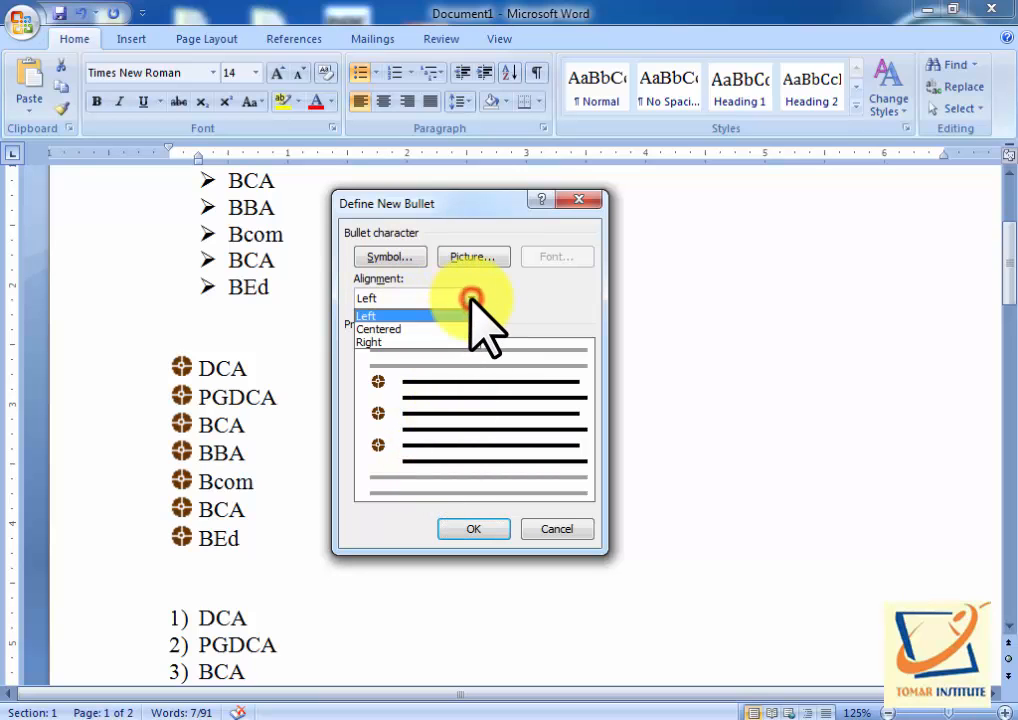
pyautogui.click(448, 326)
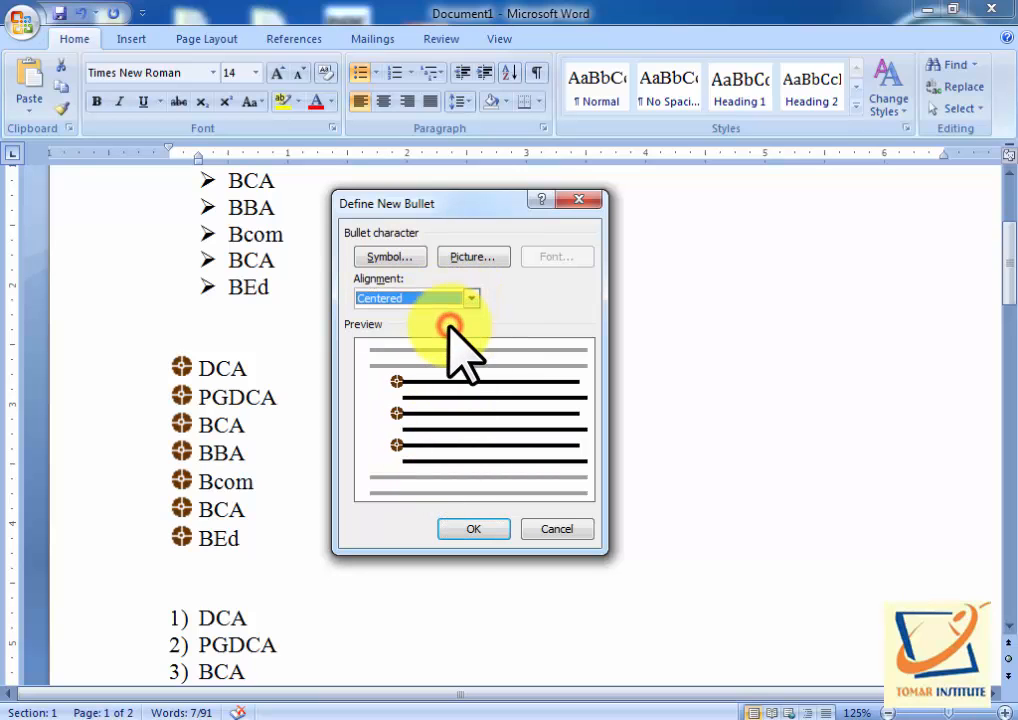
pyautogui.click(470, 529)
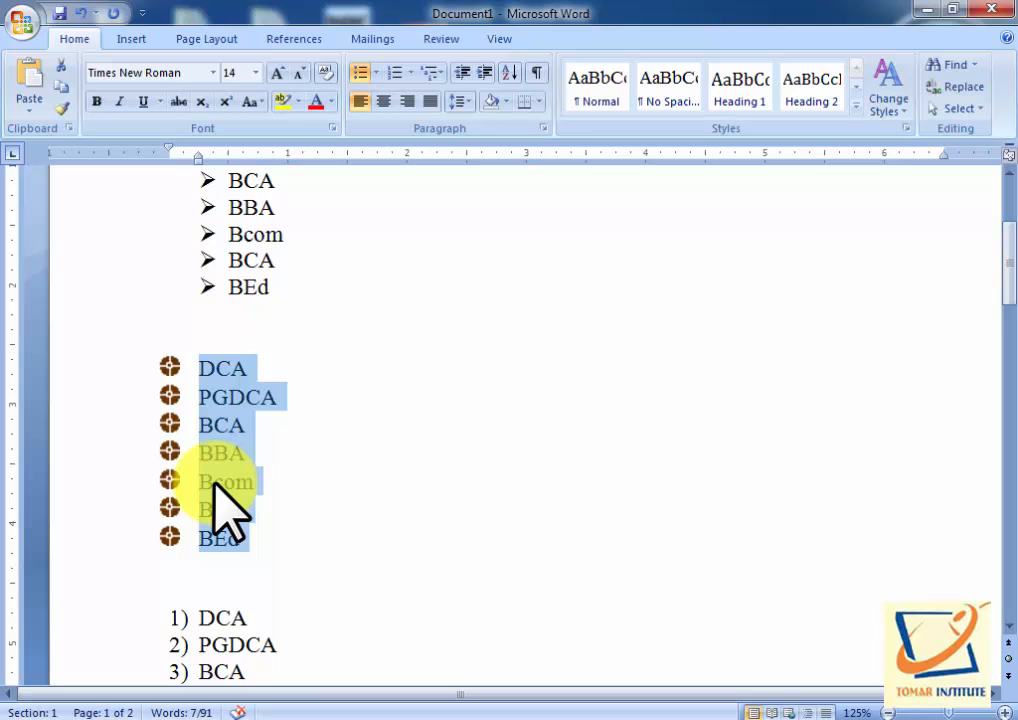
# - Set the alignment of the second course list's picture bullets to Right
pyautogui.click(373, 73)
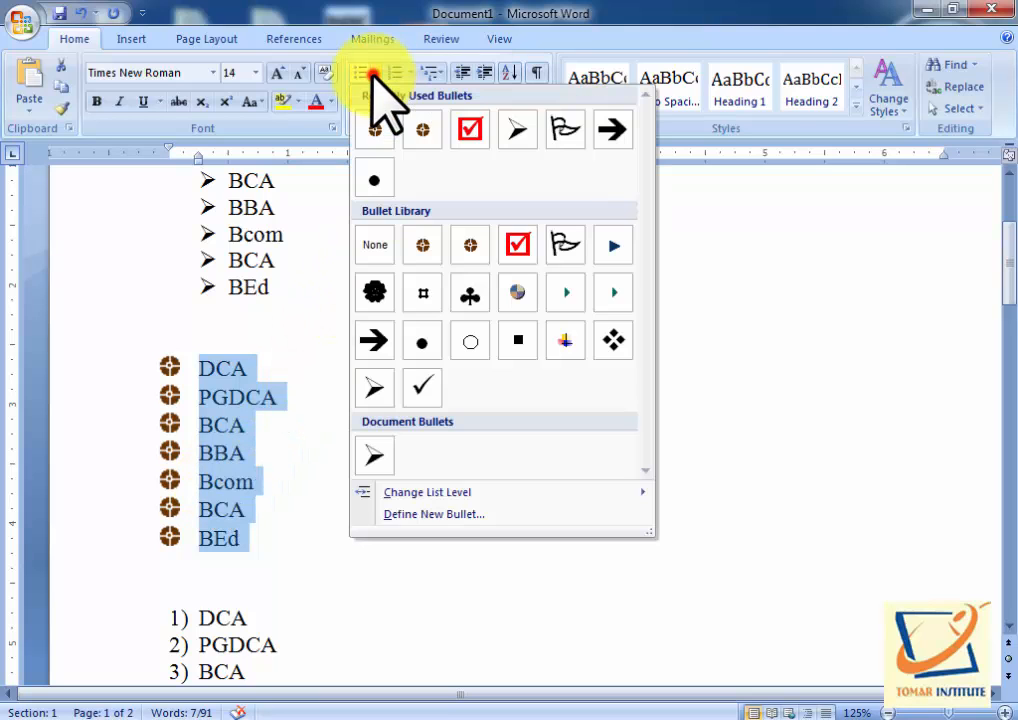
pyautogui.click(413, 517)
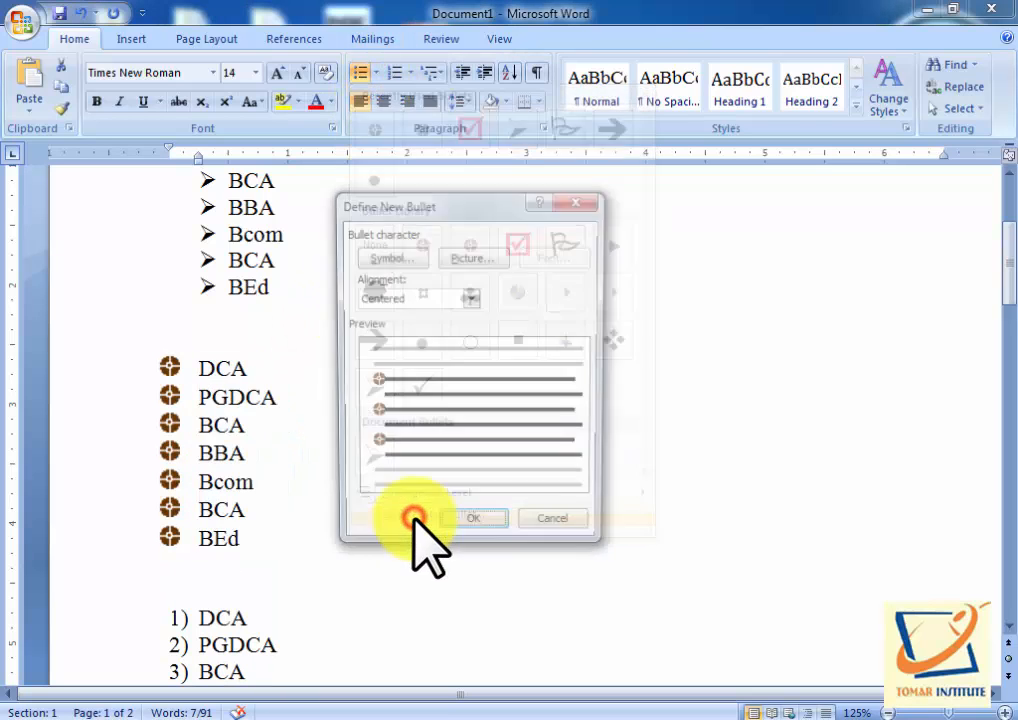
pyautogui.click(466, 298)
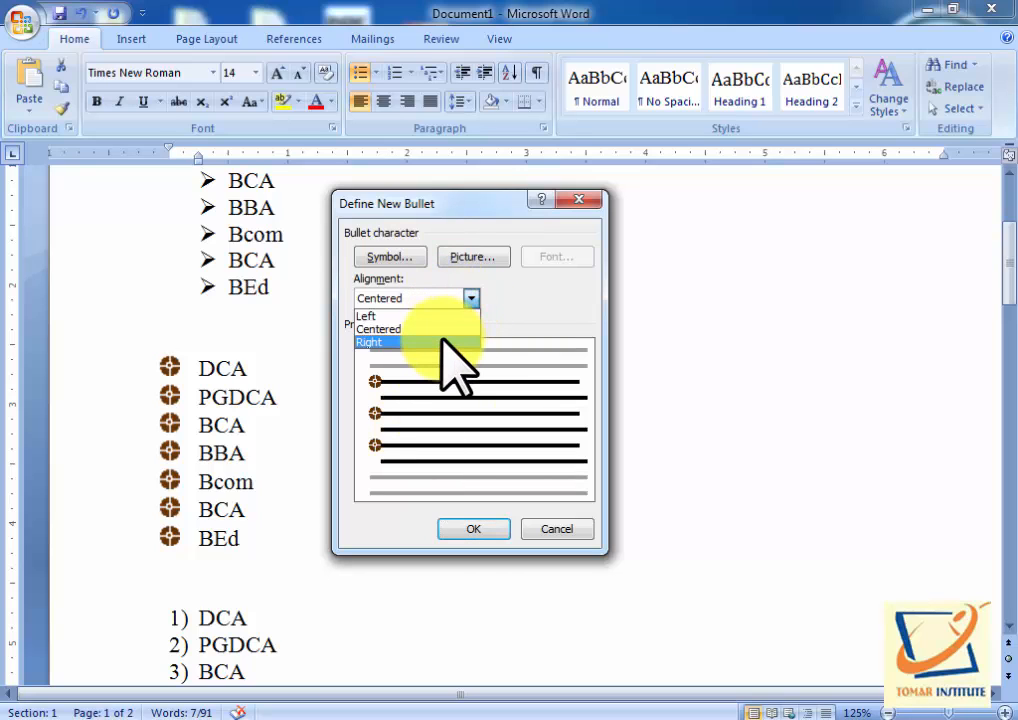
pyautogui.click(444, 342)
pyautogui.click(467, 531)
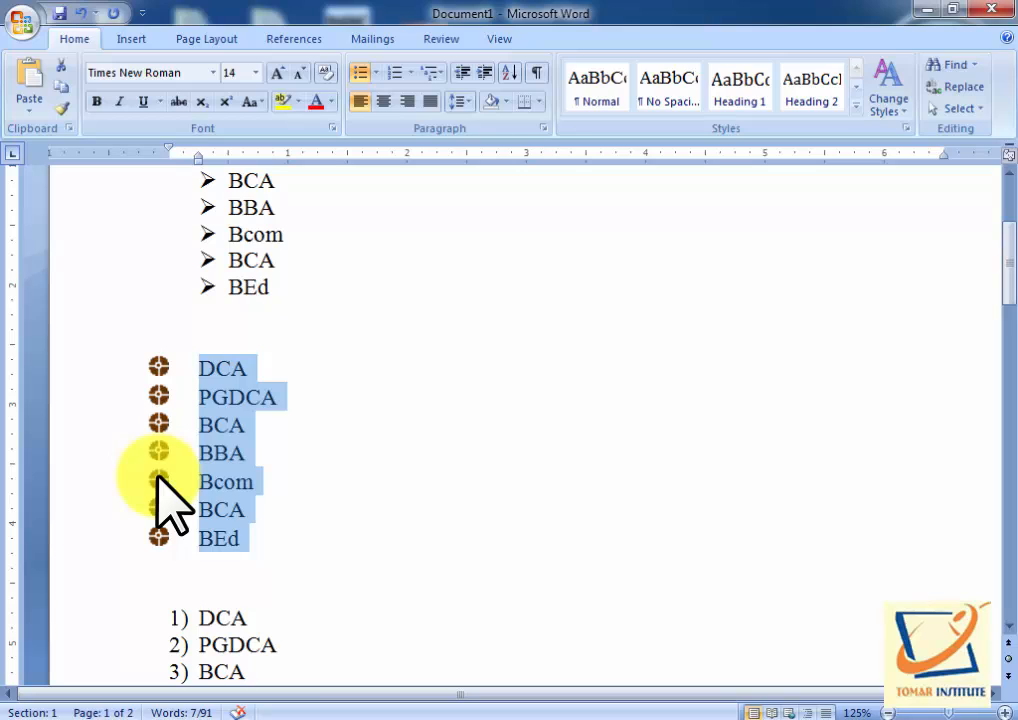
pyautogui.click(557, 557)
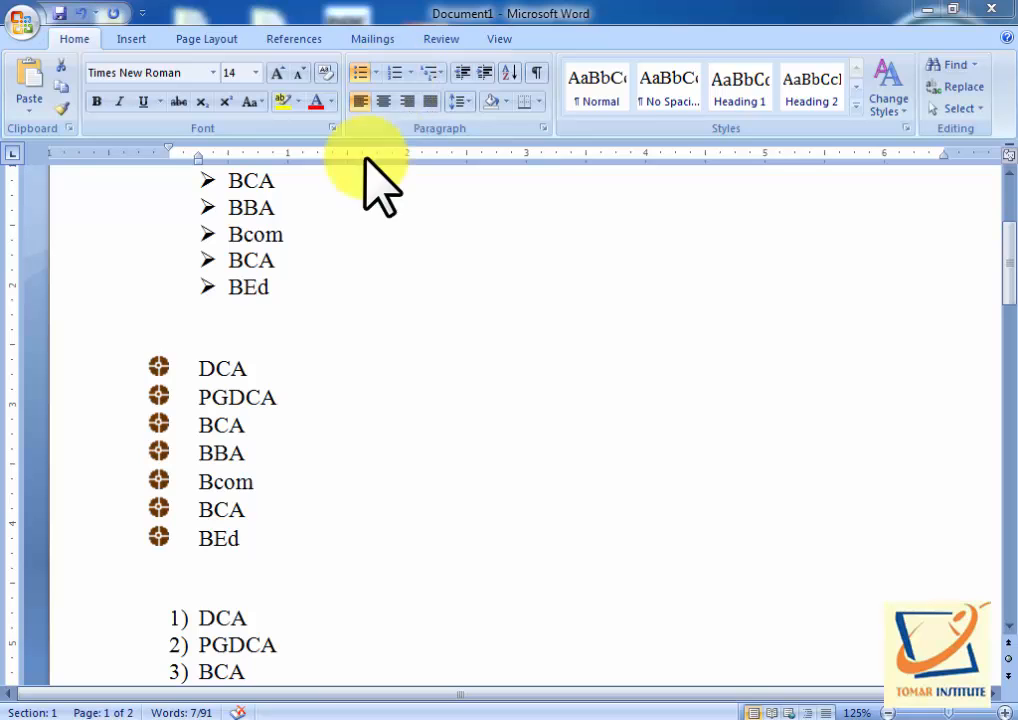
# - Examine the bulleted course lists and the numbering styles of the two numbered course lists below them
pyautogui.click(232, 452)
pyautogui.click(396, 498)
pyautogui.scroll(2, 256, 341)
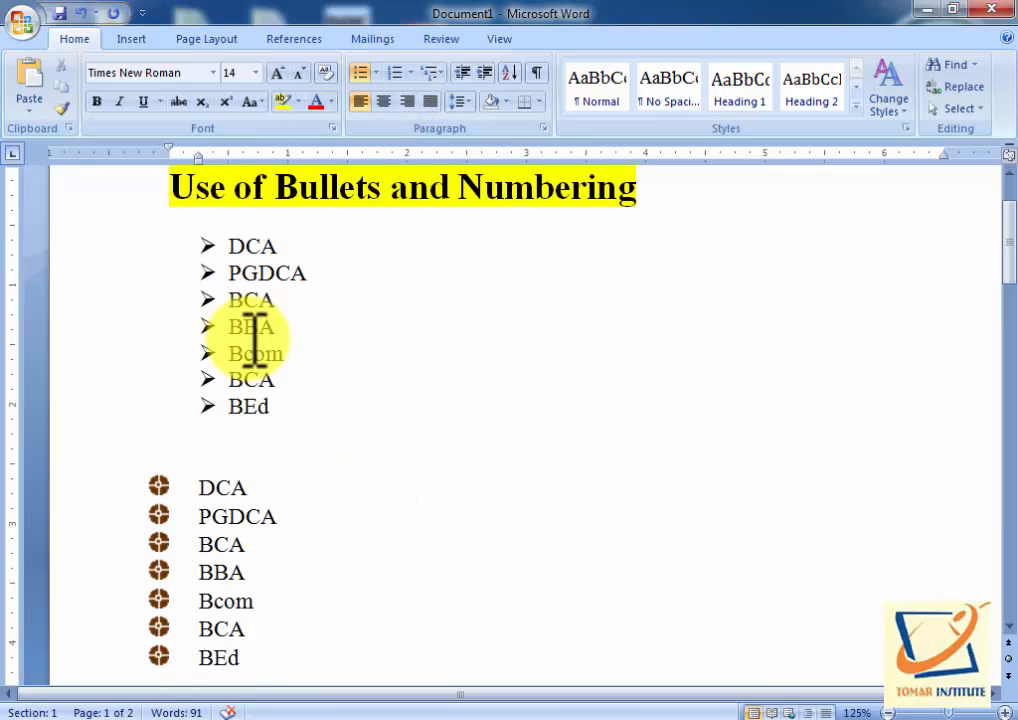
pyautogui.scroll(-5, 261, 350)
pyautogui.scroll(-2, 273, 395)
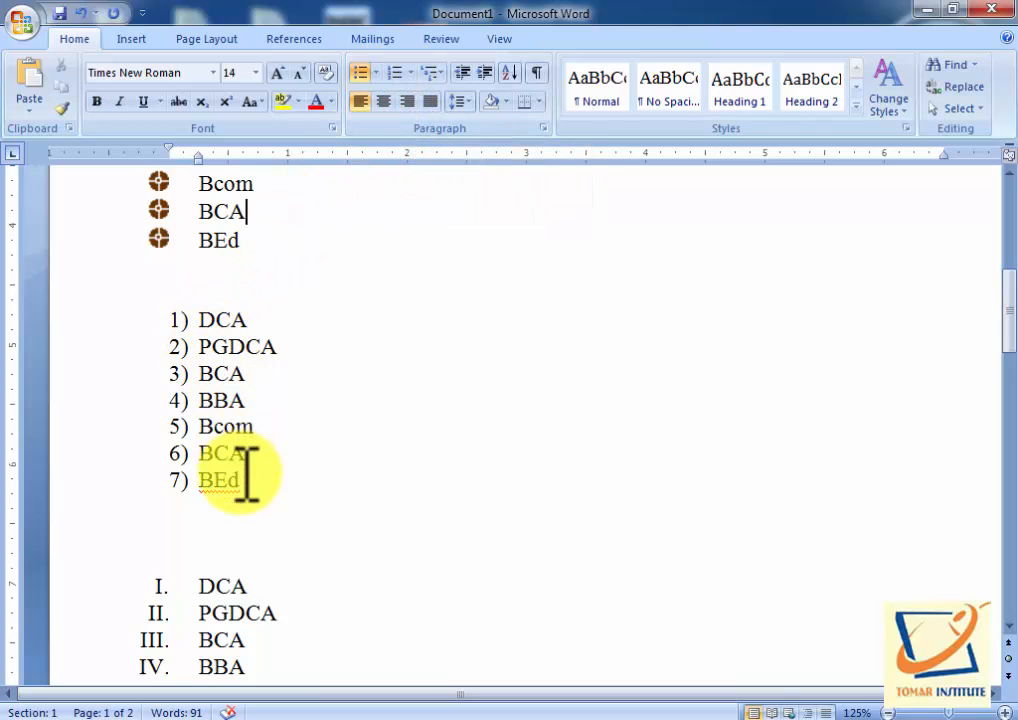
pyautogui.scroll(-2, 291, 484)
pyautogui.scroll(1, 177, 227)
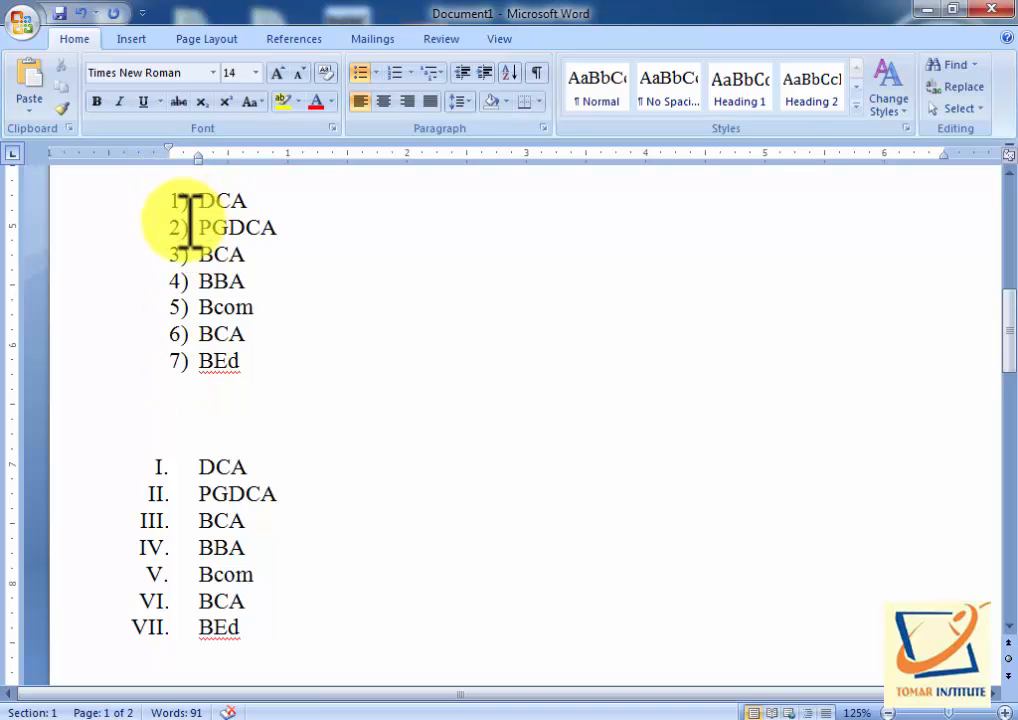
pyautogui.scroll(-3, 200, 427)
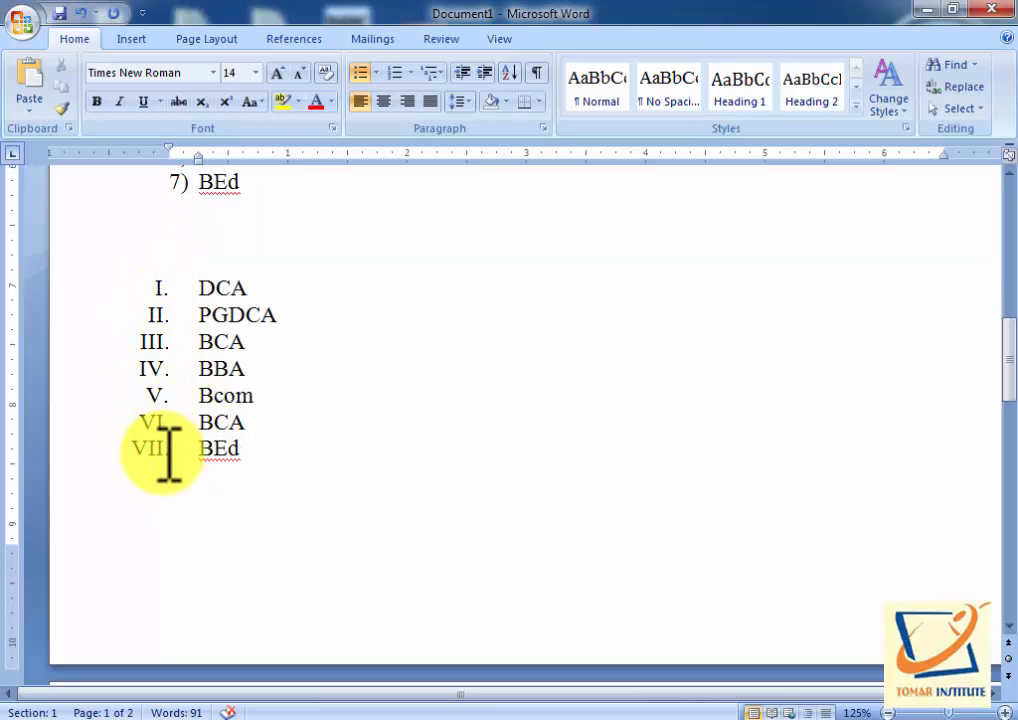
pyautogui.scroll(4, 284, 363)
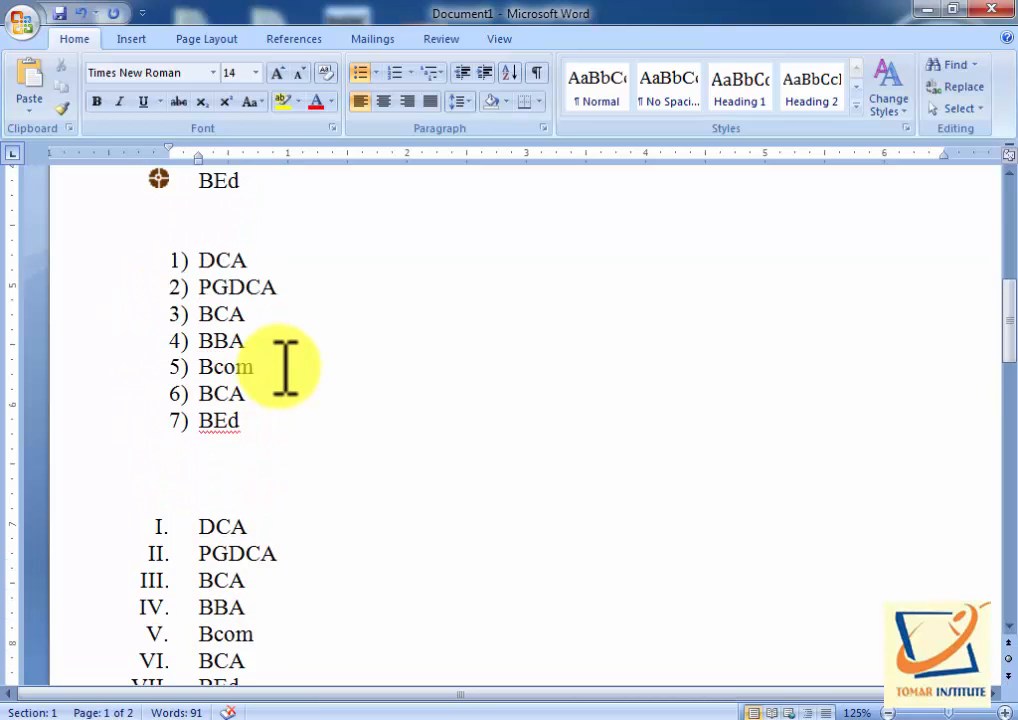
# - Change the numbering of the third course list, DCA to BEd, to the 01., 02., 03. format from the numbering library
pyautogui.moveTo(250, 420); pyautogui.dragTo(198, 259)
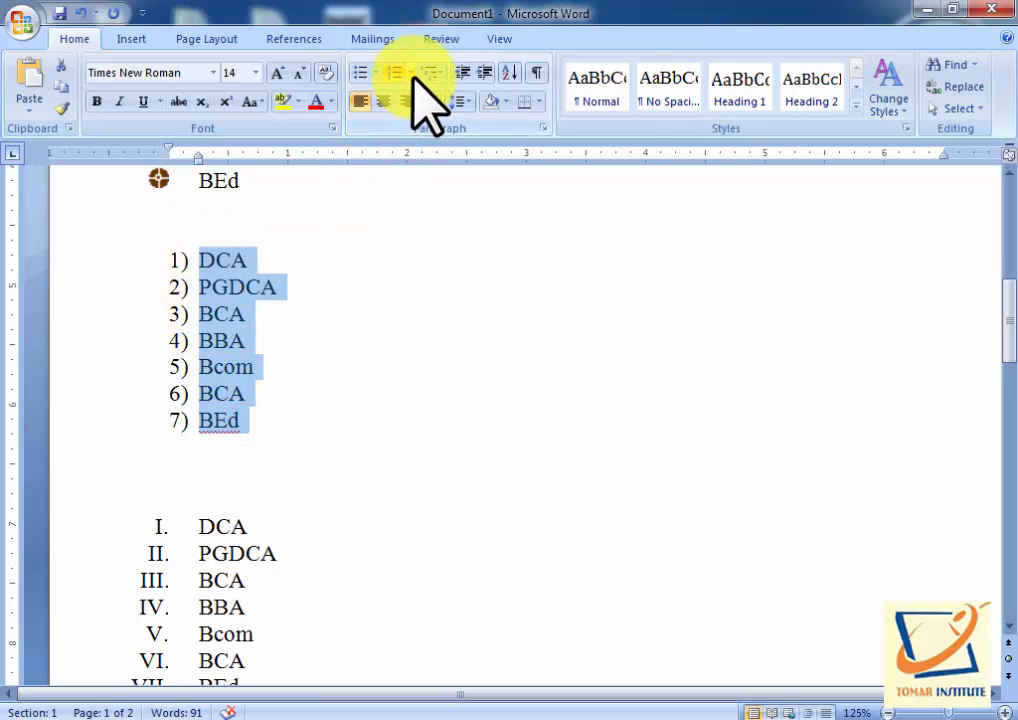
pyautogui.click(411, 73)
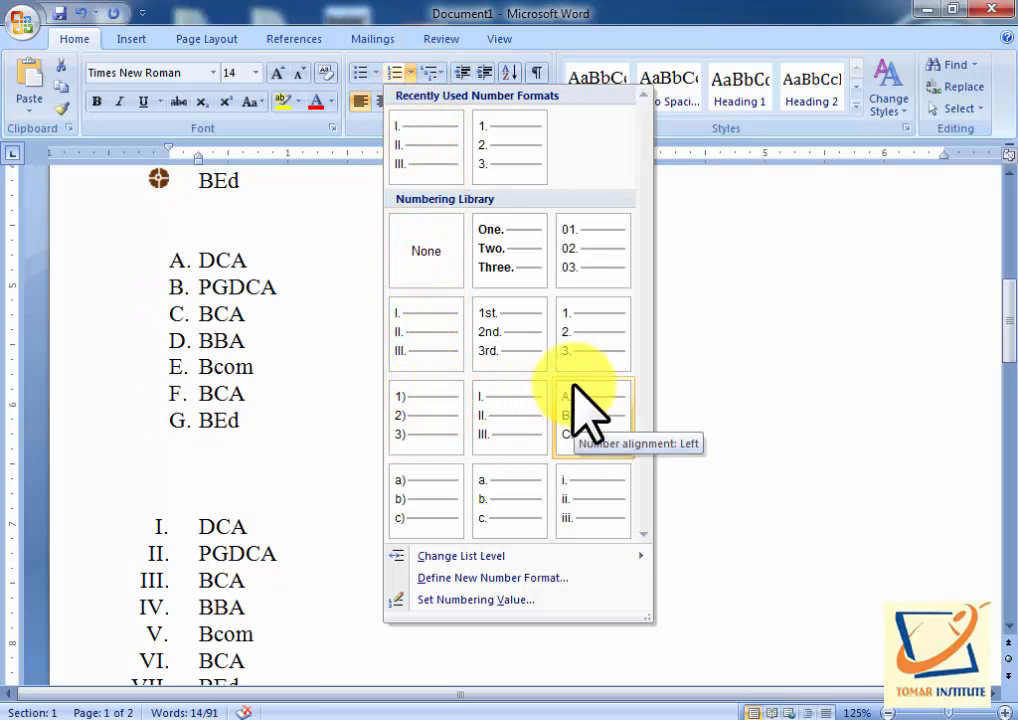
pyautogui.click(583, 280)
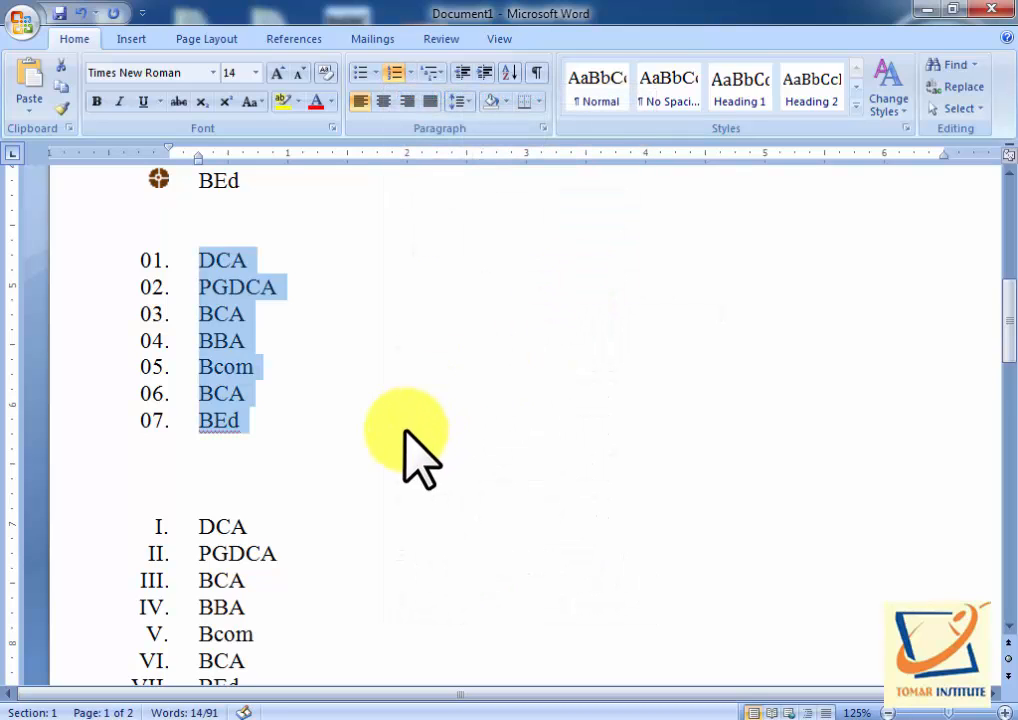
# - Change the Roman-numbered fourth course list to the a), b), c) format from the numbering library
pyautogui.scroll(-2, 411, 431)
pyautogui.scroll(1, 310, 380)
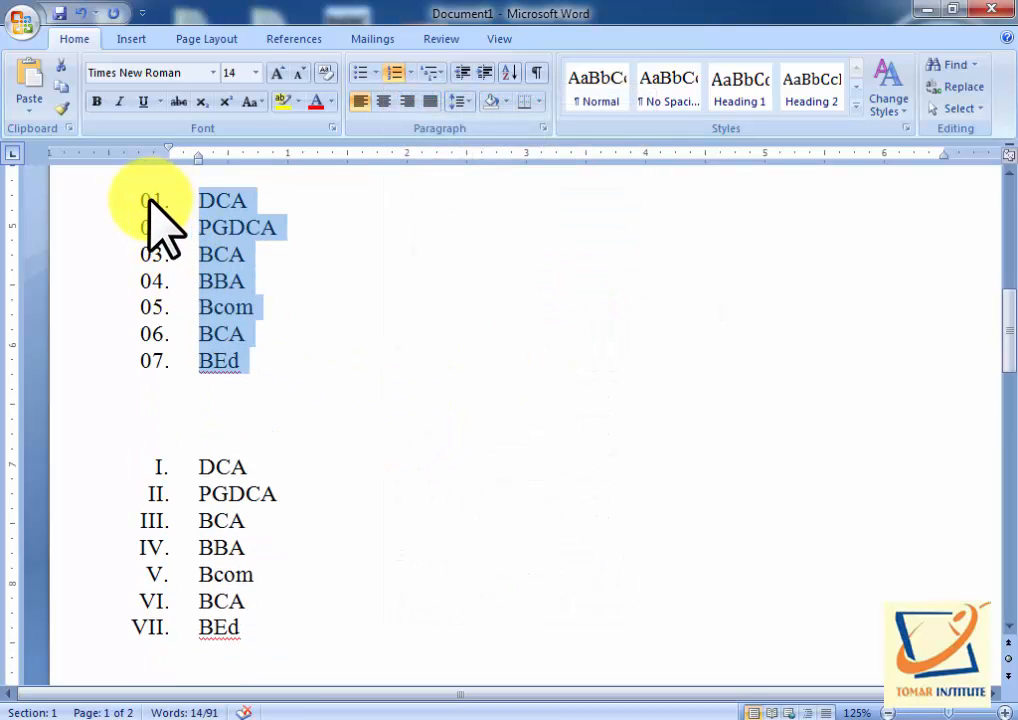
pyautogui.moveTo(250, 627); pyautogui.dragTo(204, 470)
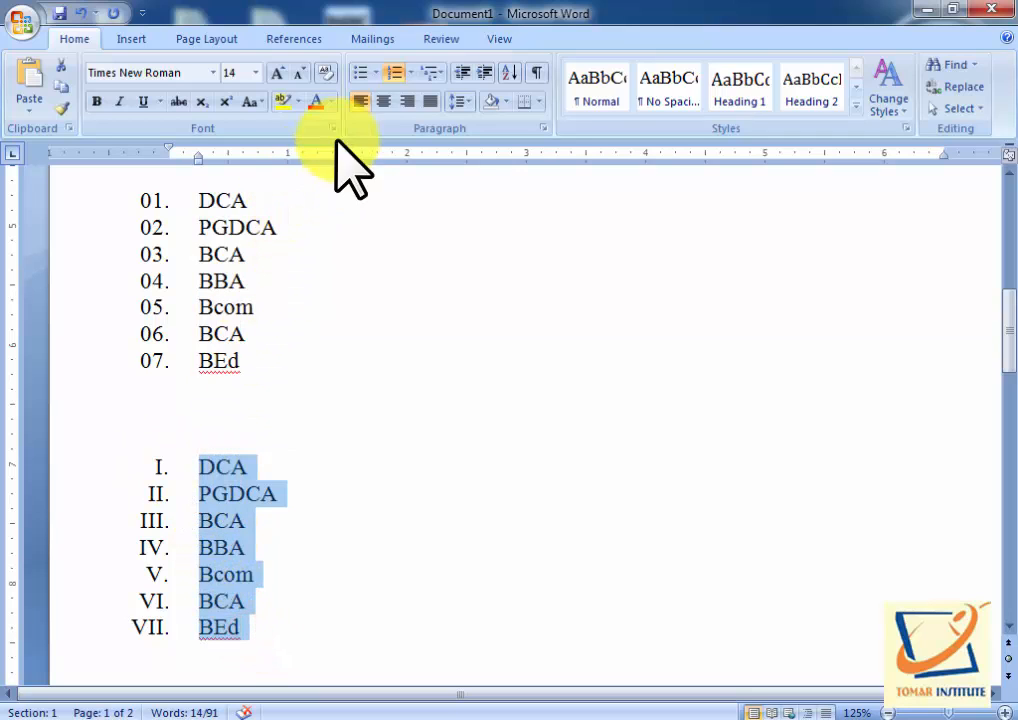
pyautogui.click(411, 74)
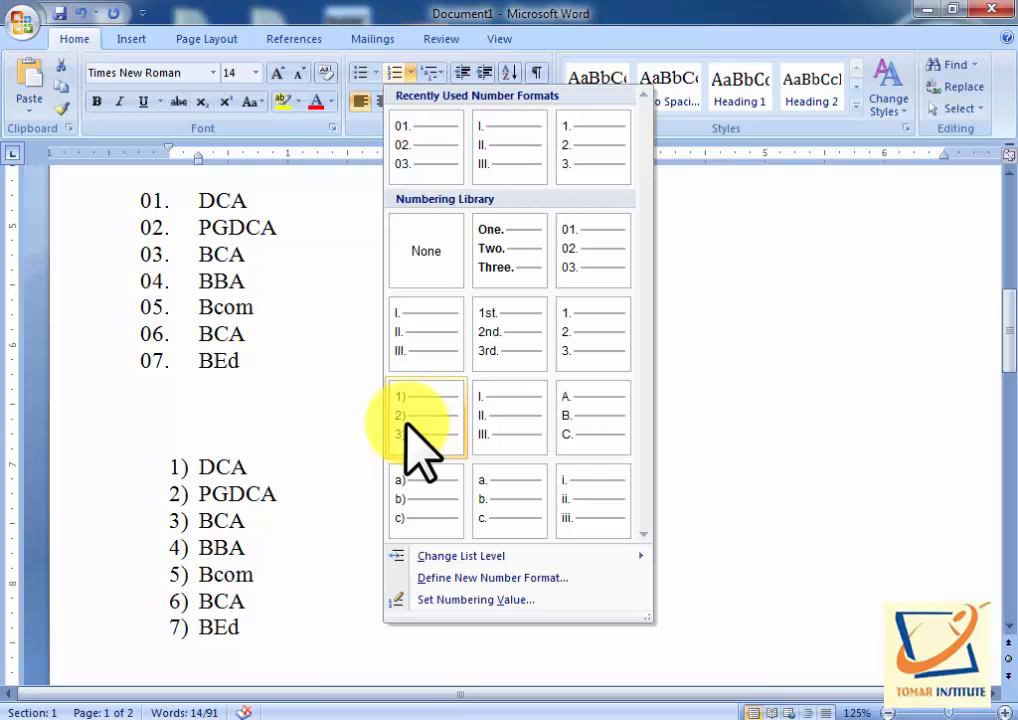
pyautogui.click(424, 490)
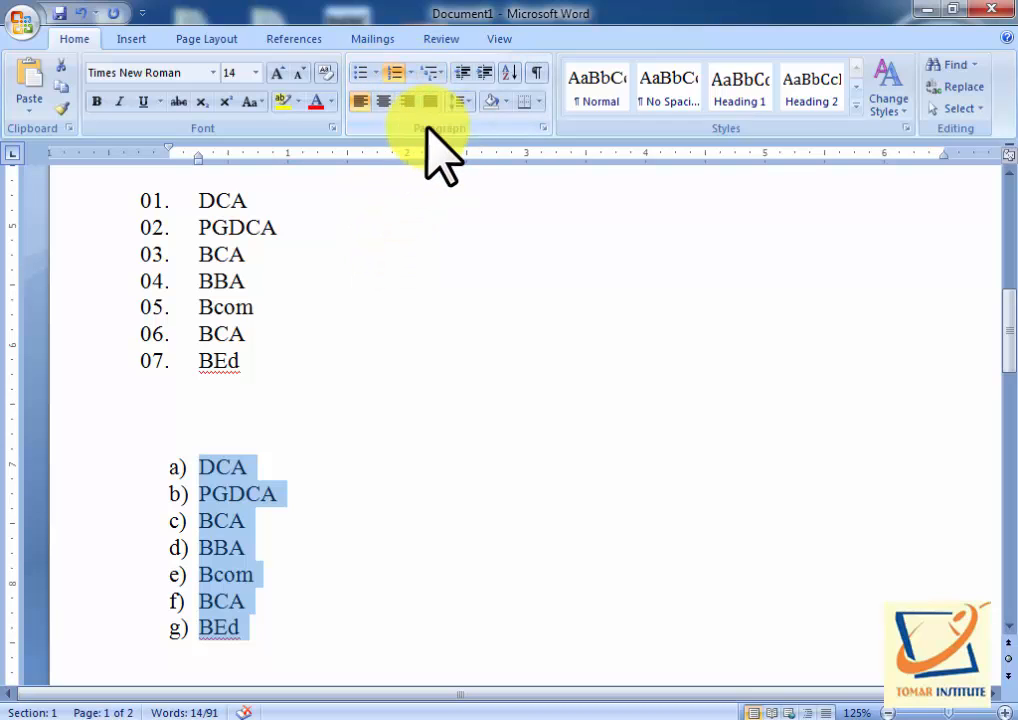
# - Start defining a new number format for the fourth course list using the One, Two, Three number style
pyautogui.click(410, 73)
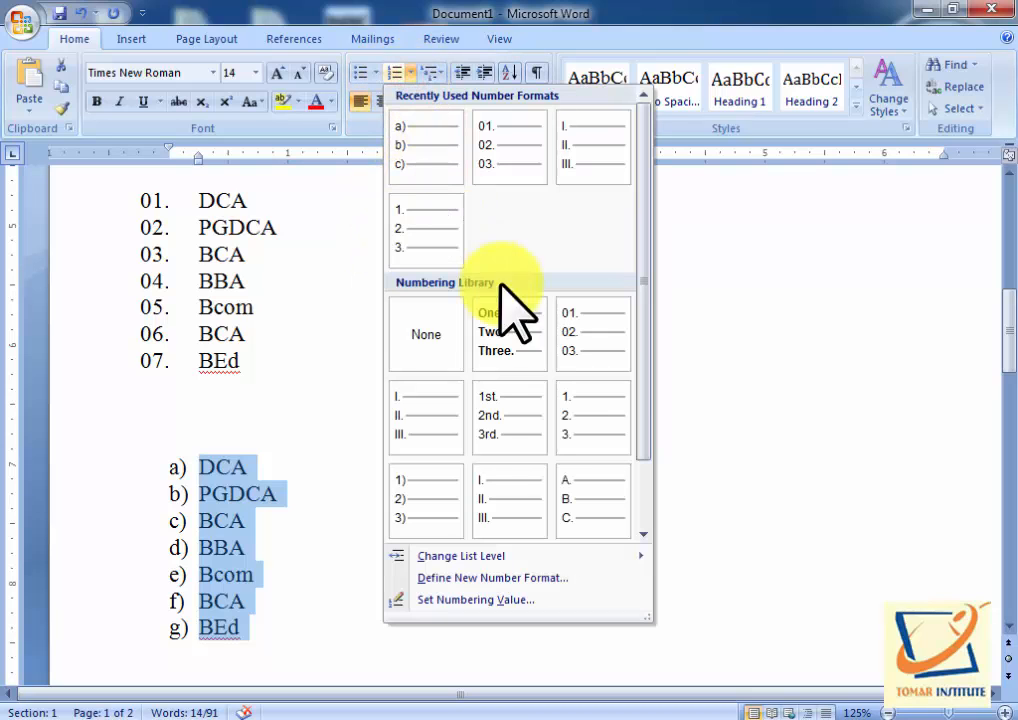
pyautogui.scroll(-1, 645, 440)
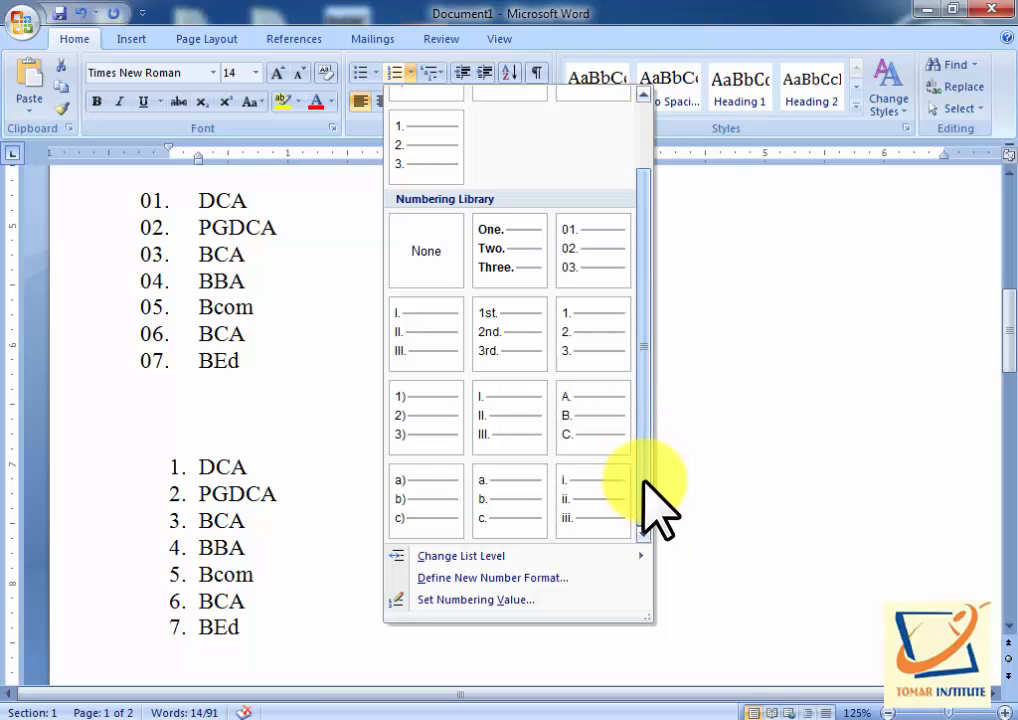
pyautogui.click(538, 578)
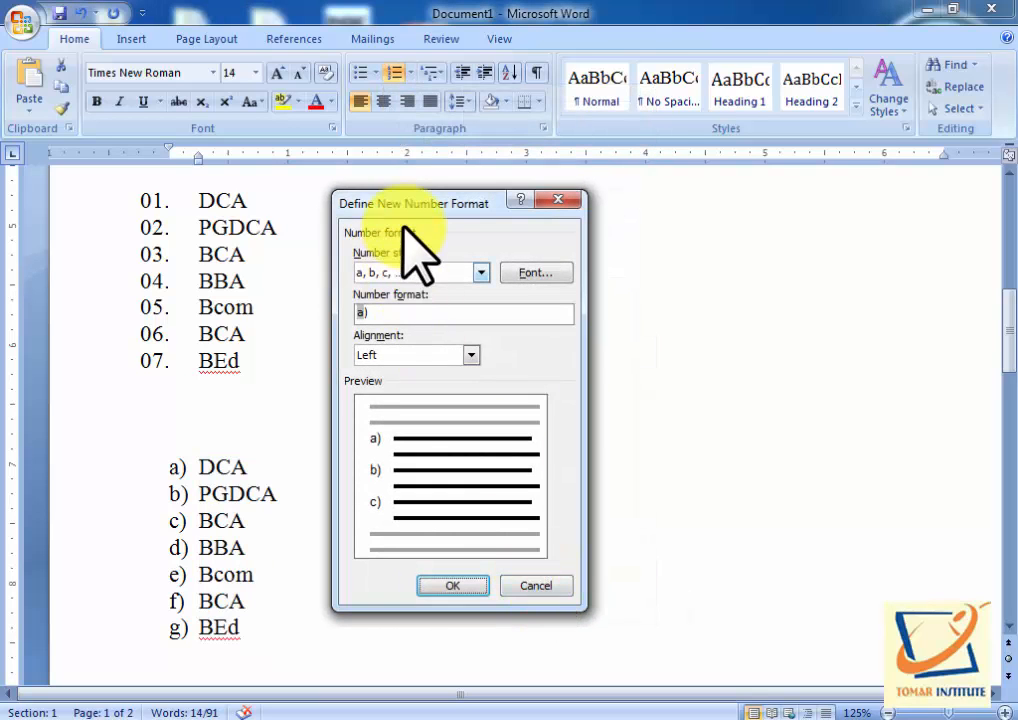
pyautogui.moveTo(400, 205); pyautogui.dragTo(407, 172)
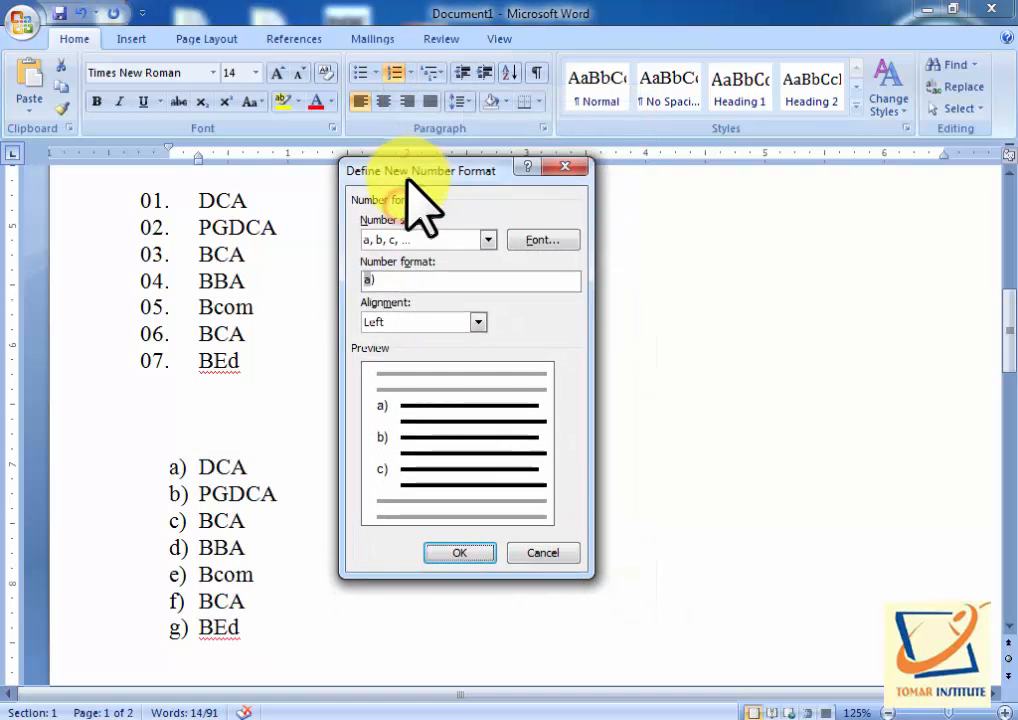
pyautogui.click(477, 240)
pyautogui.moveTo(486, 291)
pyautogui.mouseDown()
pyautogui.moveTo(490, 322)
pyautogui.moveTo(484, 293)
pyautogui.moveTo(484, 305)
pyautogui.mouseUp()
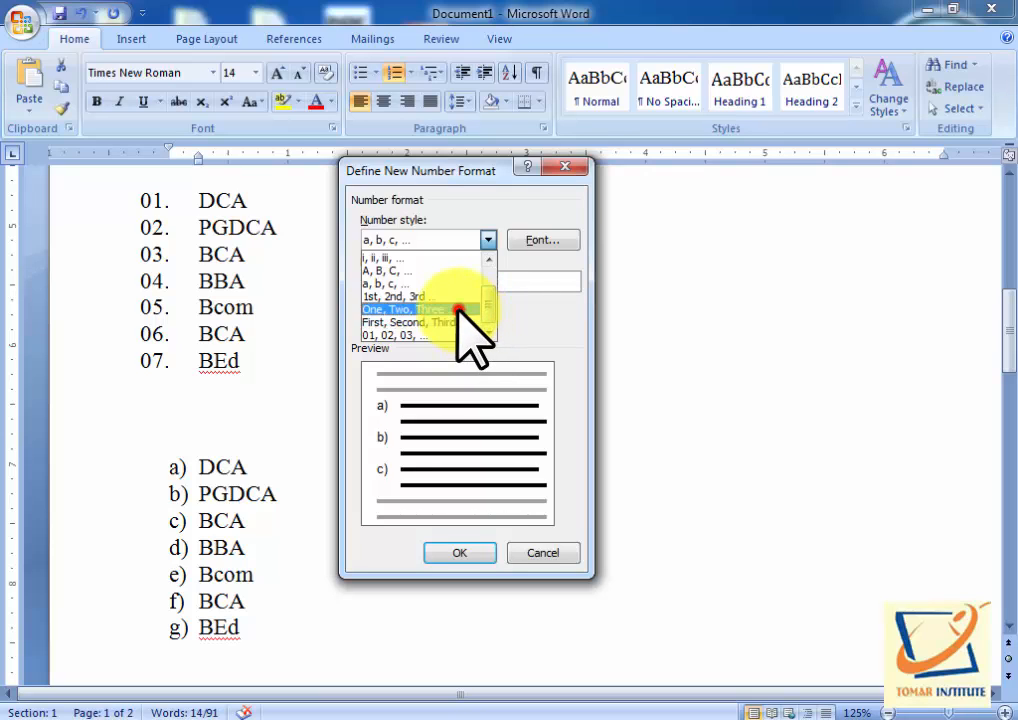
pyautogui.click(458, 310)
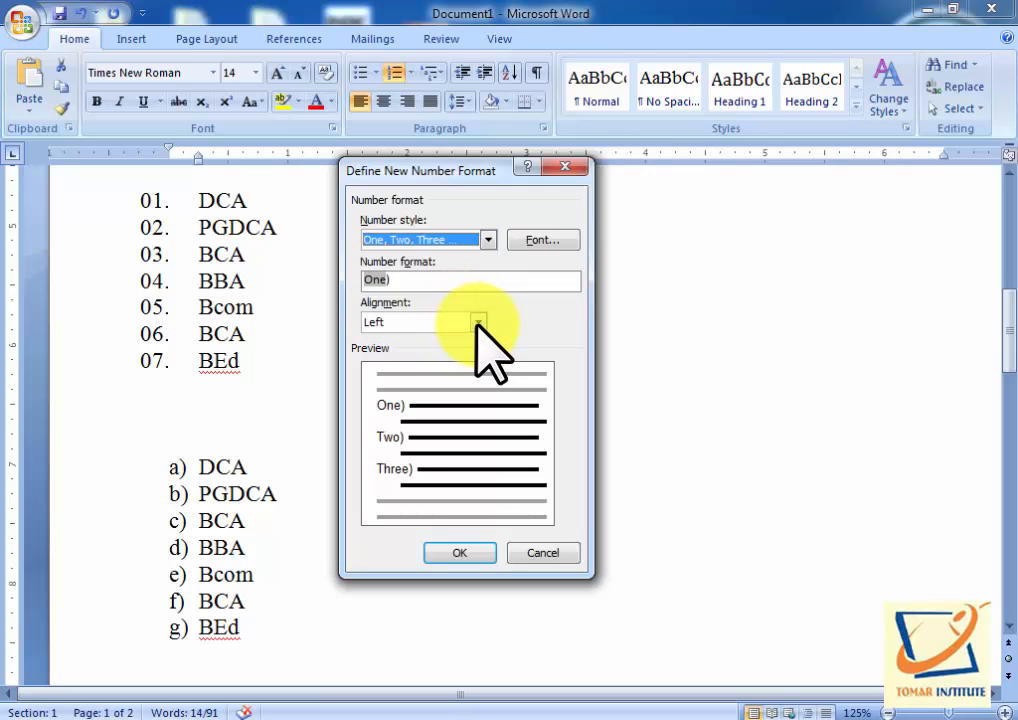
# - Preview the Centered and Right number alignments, set the alignment to Left, and apply the new format to the fourth list
pyautogui.click(478, 322)
pyautogui.click(456, 352)
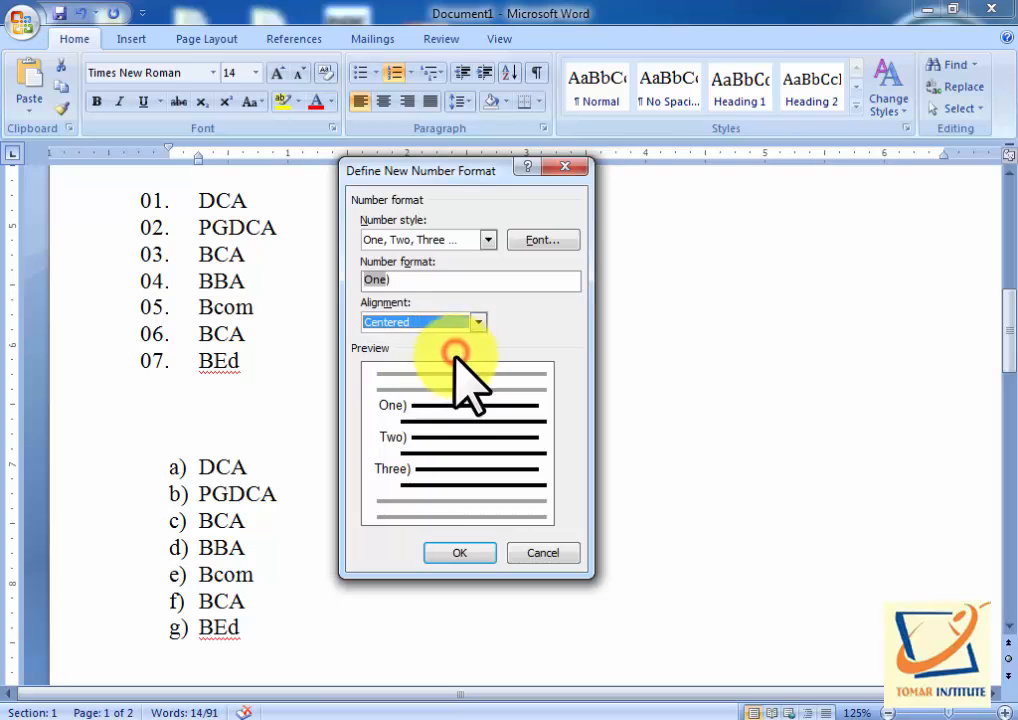
pyautogui.click(472, 323)
pyautogui.click(442, 366)
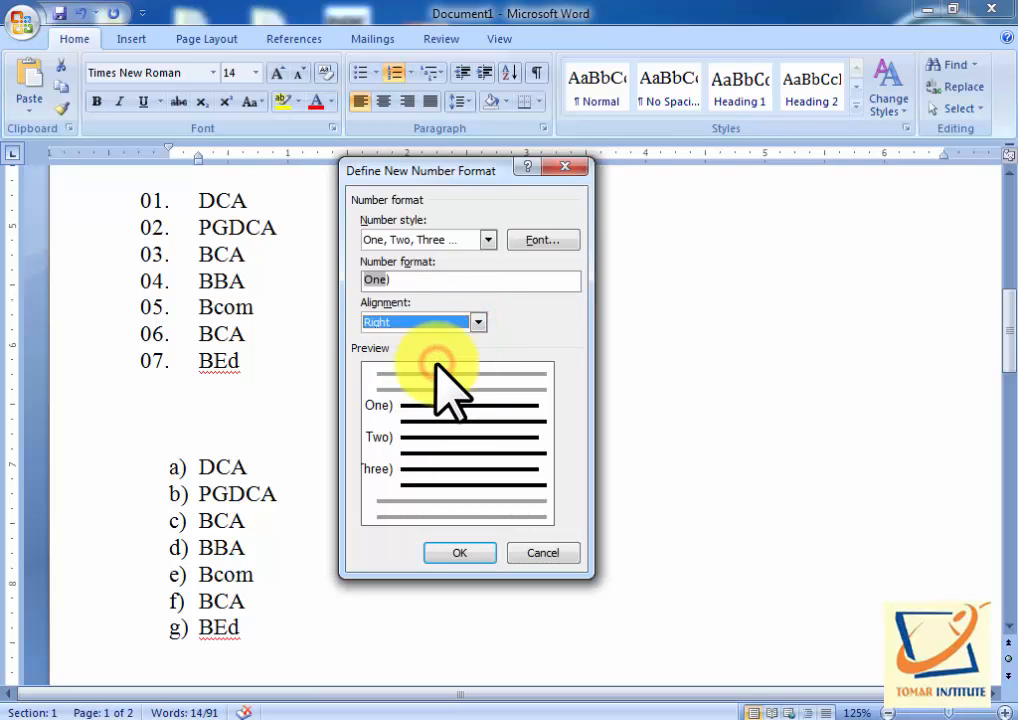
pyautogui.click(477, 322)
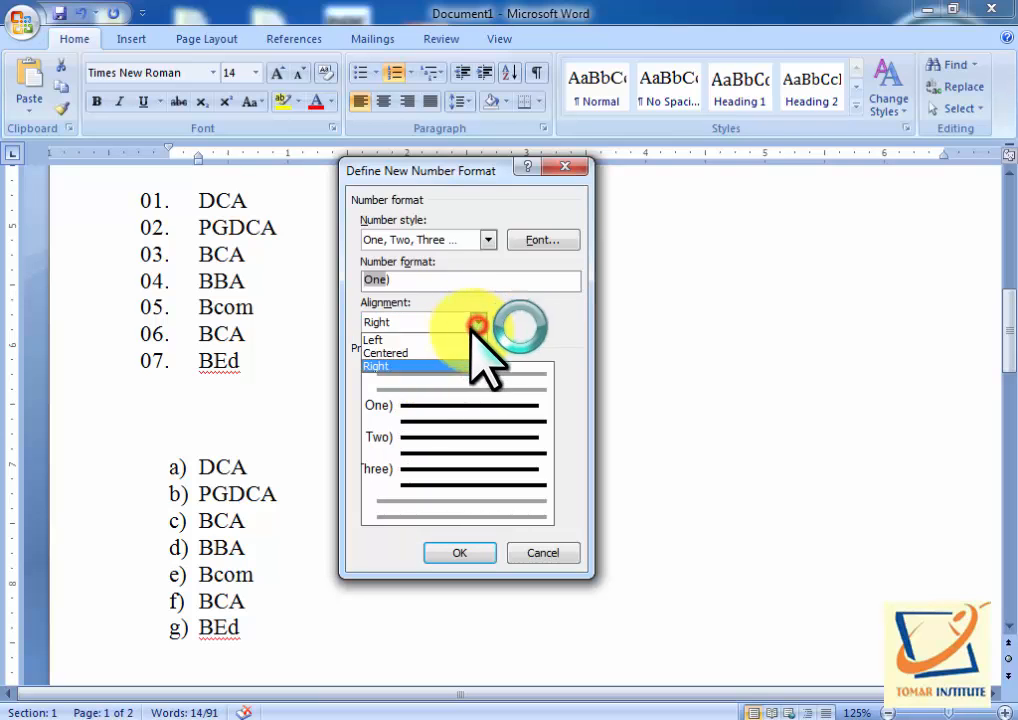
pyautogui.click(460, 340)
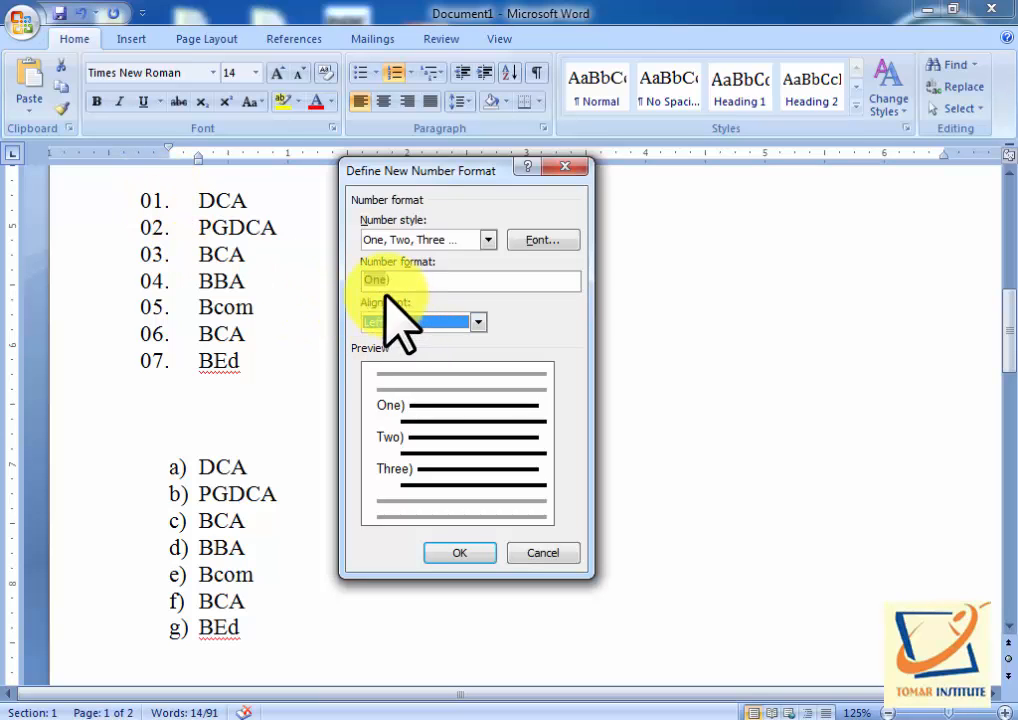
pyautogui.click(445, 552)
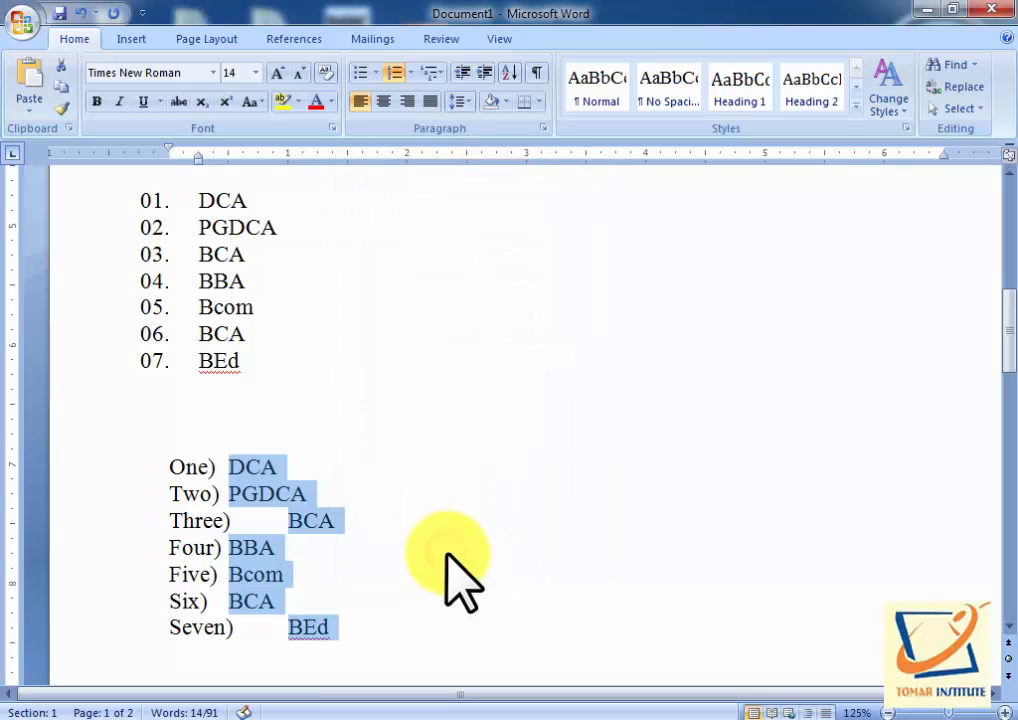
# - Try to close the gap before BCA in the third item of the fourth list, and undo the change
pyautogui.scroll(-2, 420, 570)
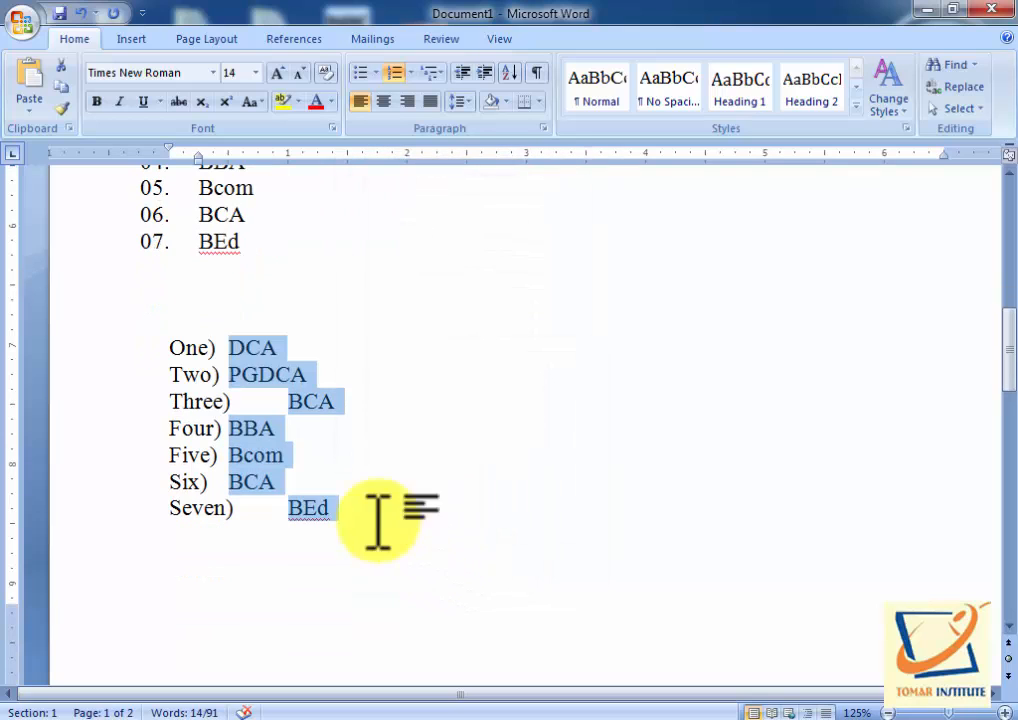
pyautogui.click(285, 401)
pyautogui.press('BackSpace')
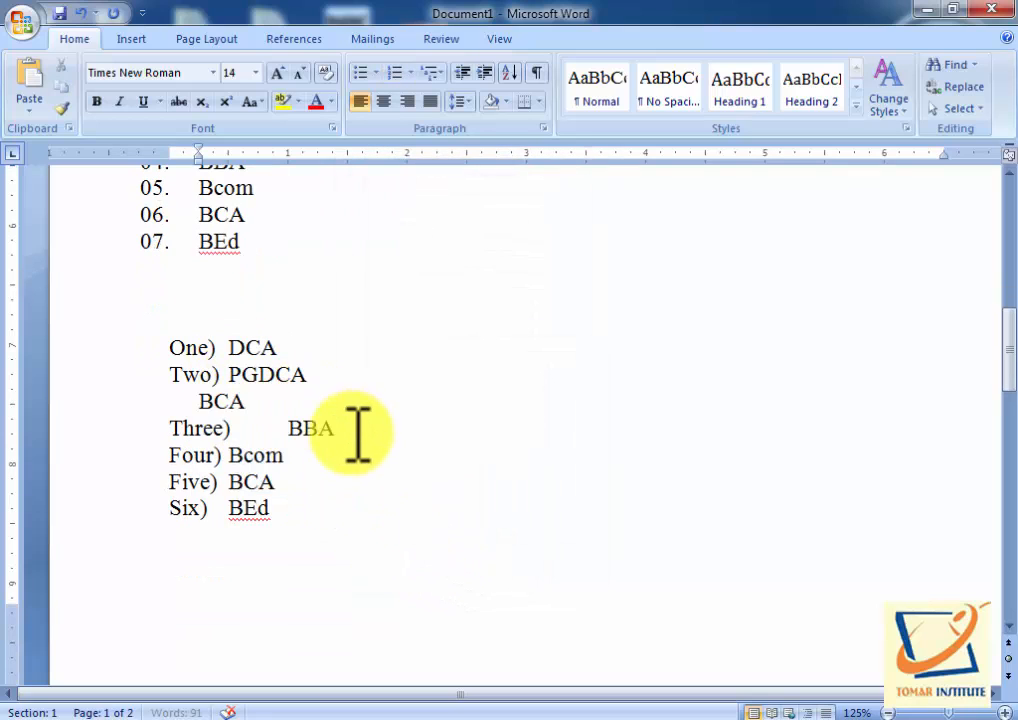
pyautogui.hotkey('ctrl', 'z')
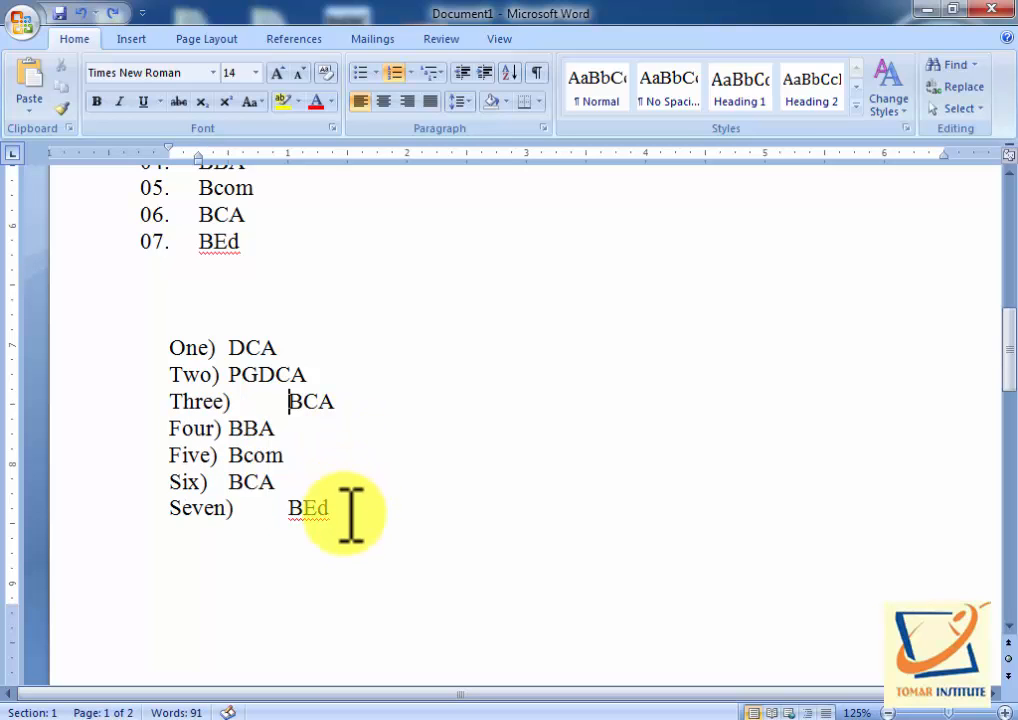
# - Select the whole fourth course list, DCA to BEd, and open its numbering format choices
pyautogui.moveTo(343, 512); pyautogui.dragTo(240, 360)
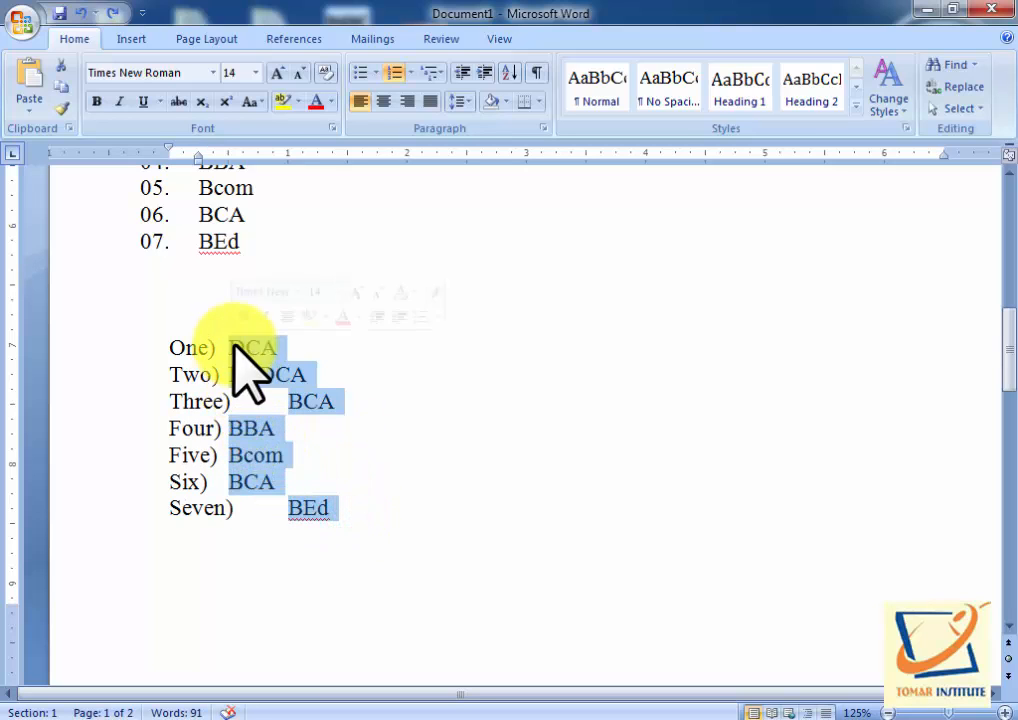
pyautogui.click(410, 72)
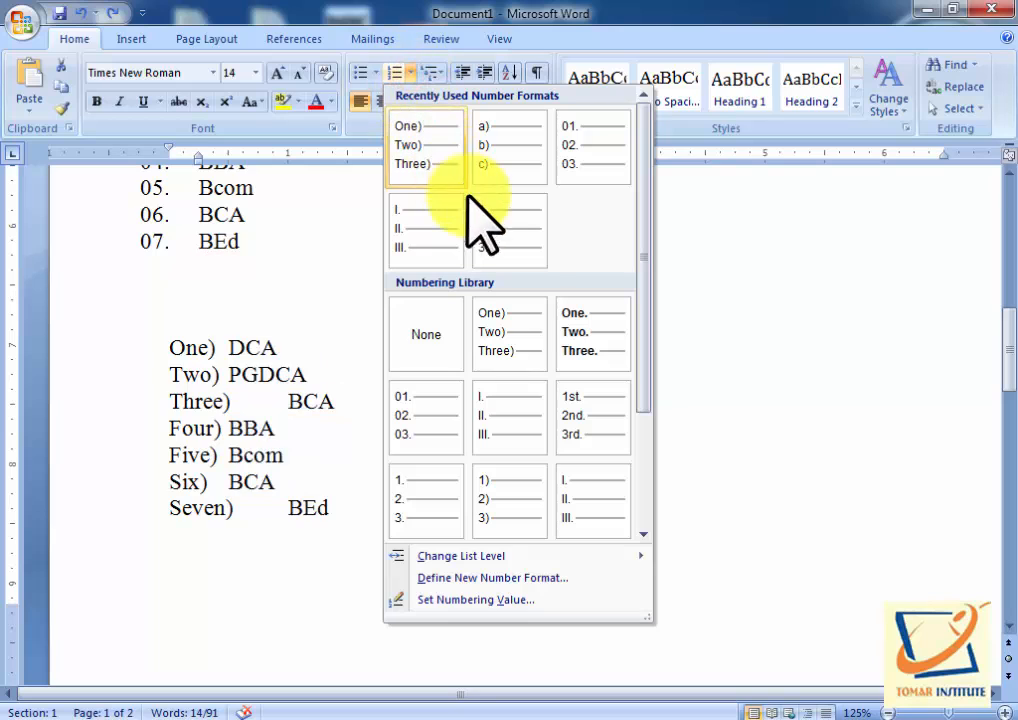